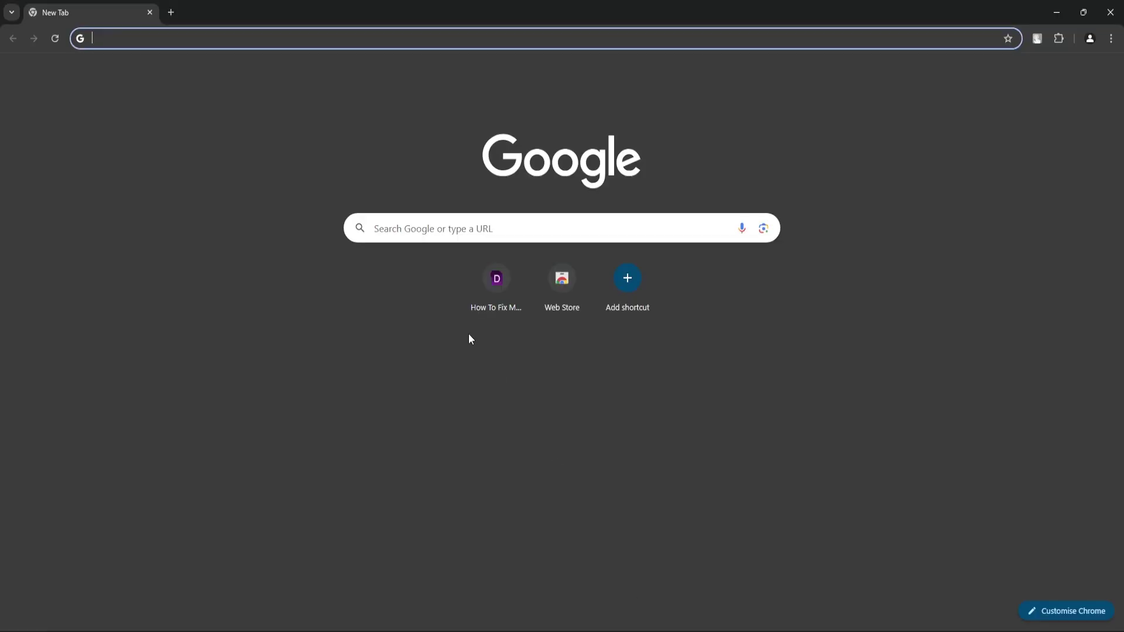
# Open systemdll.com's MSVCP140_1 page and save a 32-bit DLL zip into Desktop\32-bit.
pyautogui.write('https://systemdll.com/dll/msvcp140-1-dll')
pyautogui.press('Return')
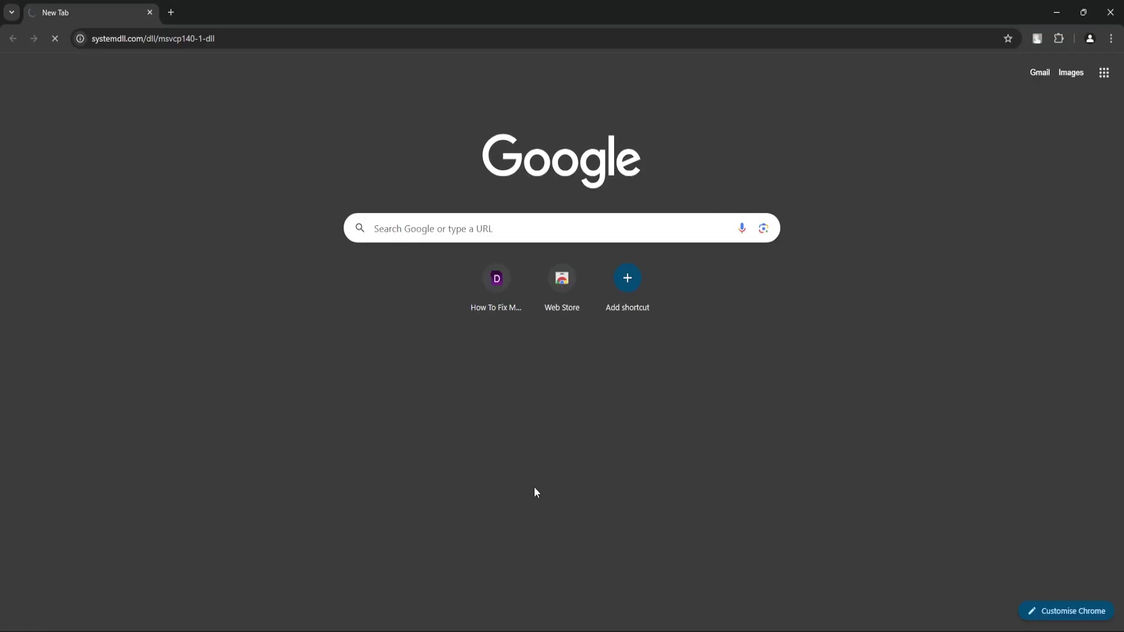
pyautogui.scroll(-4, 672, 287)
pyautogui.scroll(-15, 672, 287)
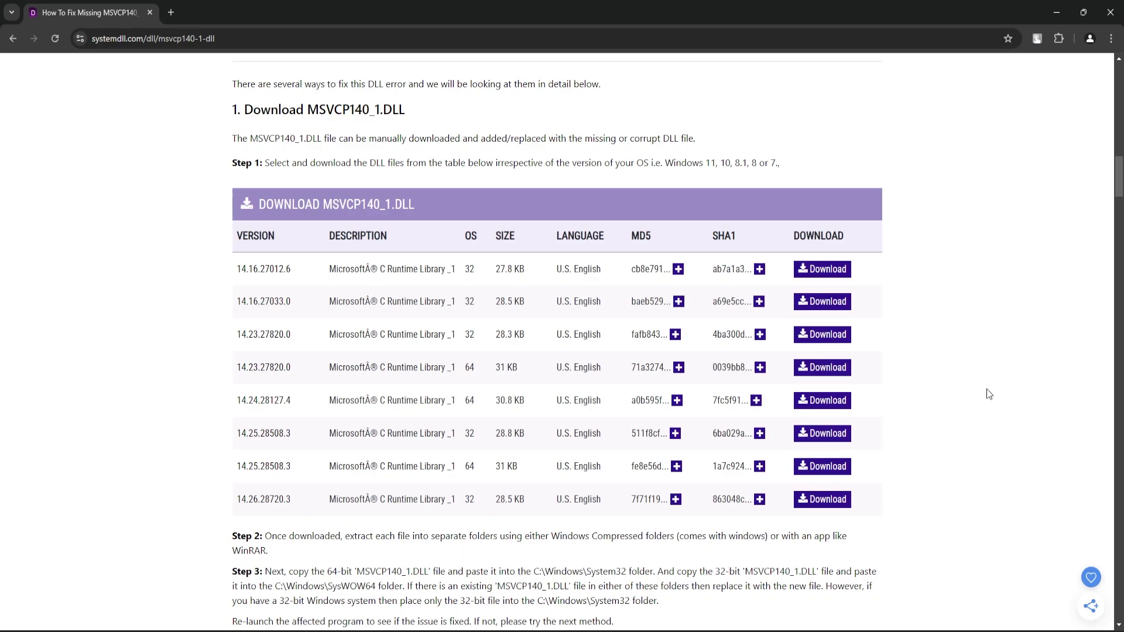
pyautogui.click(822, 434)
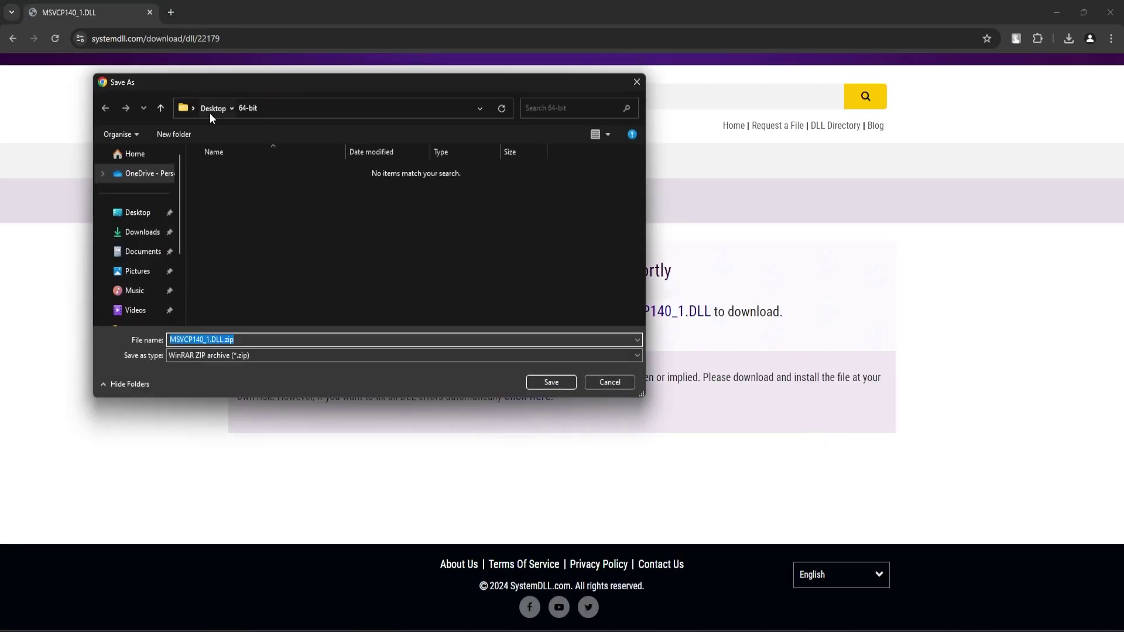
pyautogui.click(211, 113)
pyautogui.doubleClick(228, 174)
pyautogui.click(552, 382)
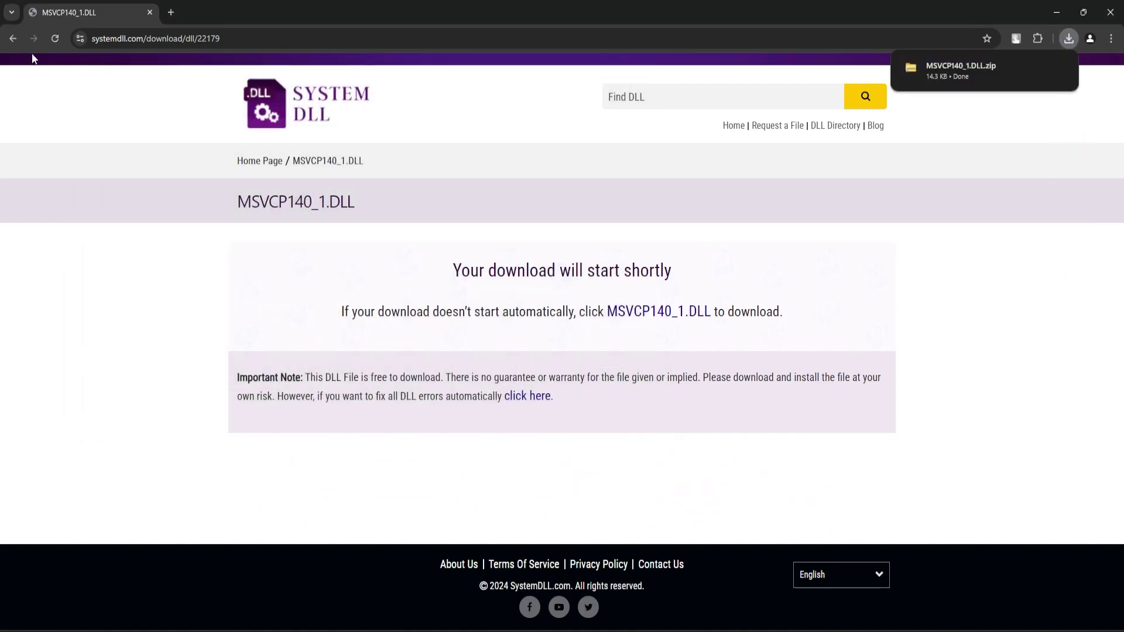
# Save the 64-bit 14.25.28508.3 DLL zip into Desktop\64-bit.
pyautogui.click(12, 39)
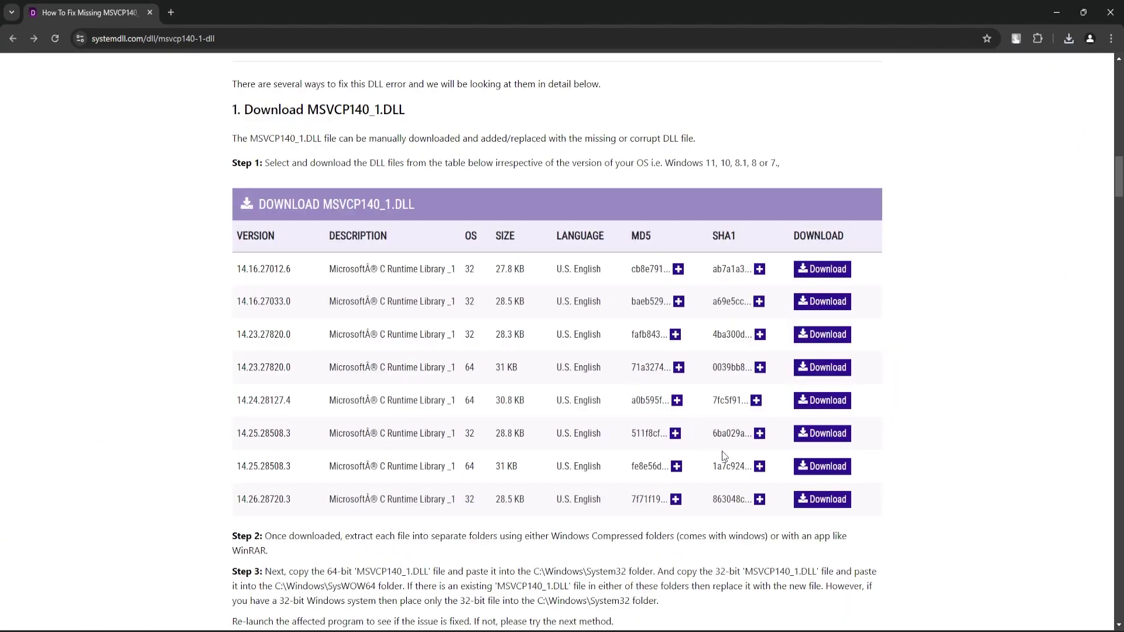
pyautogui.click(824, 473)
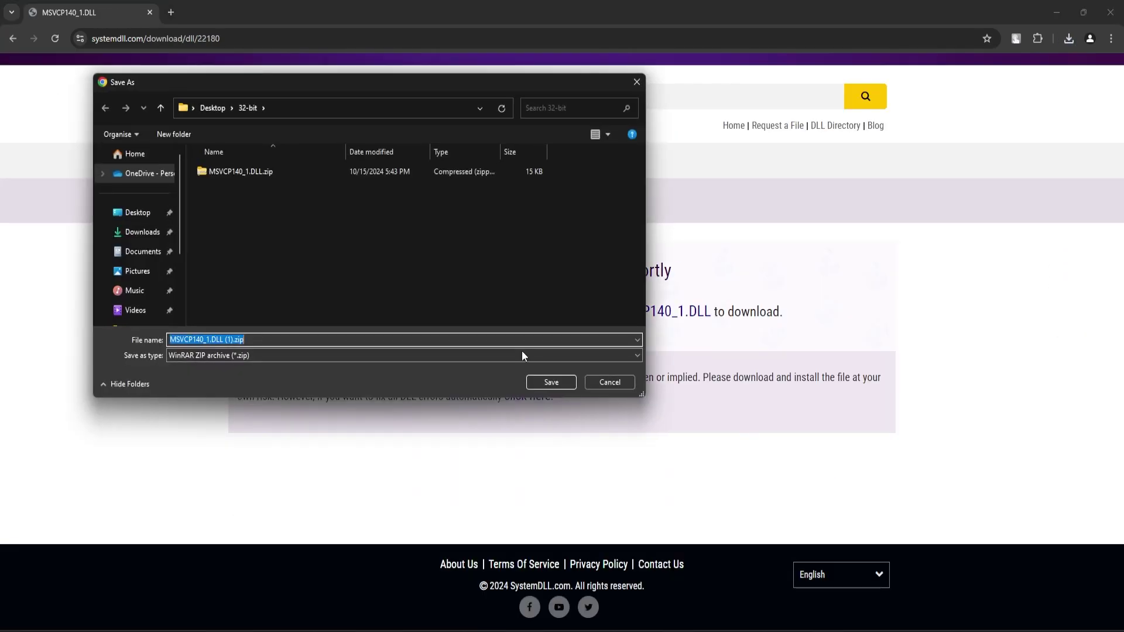
pyautogui.click(224, 107)
pyautogui.doubleClick(279, 179)
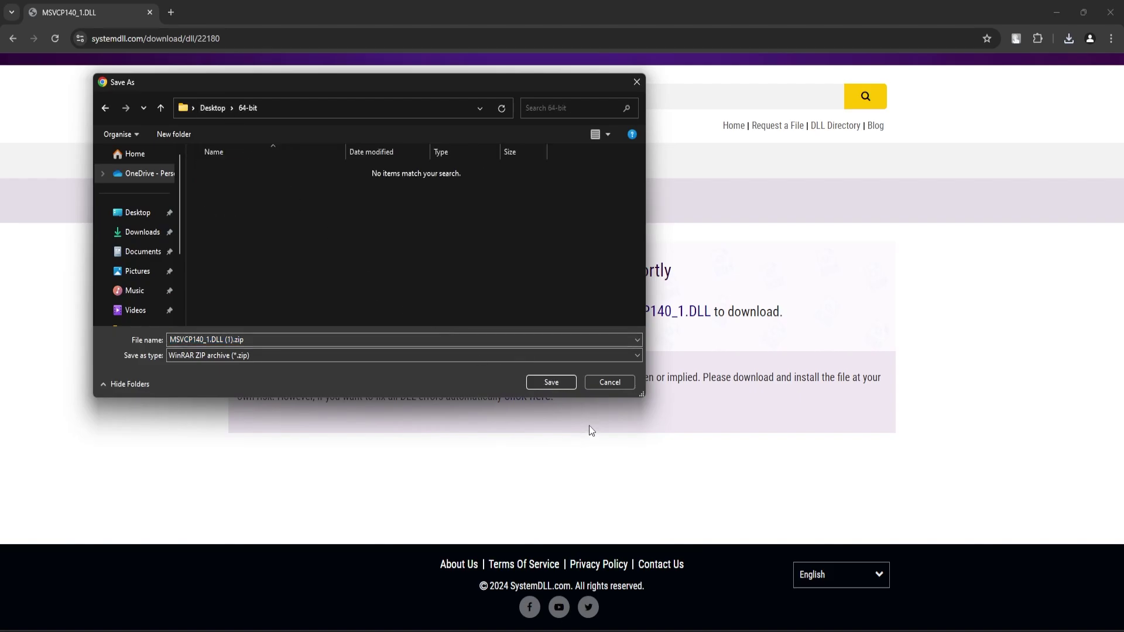
pyautogui.click(552, 382)
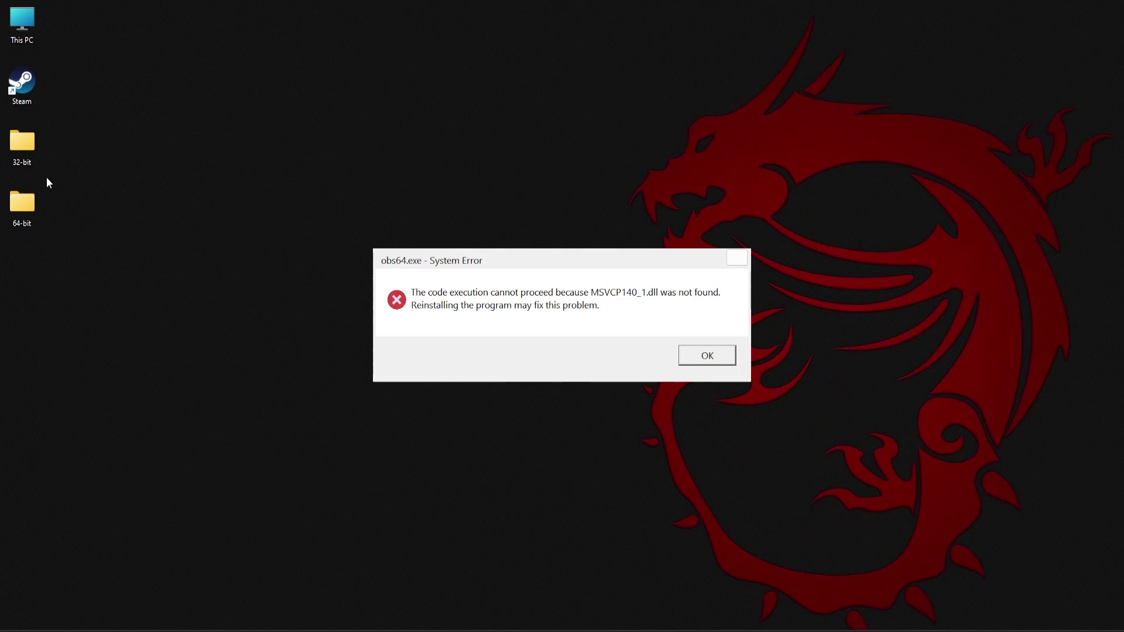
# Extract the 32-bit zip into its own folder, keeping the extracted msvcp140_1.dll window open.
pyautogui.doubleClick(22, 150)
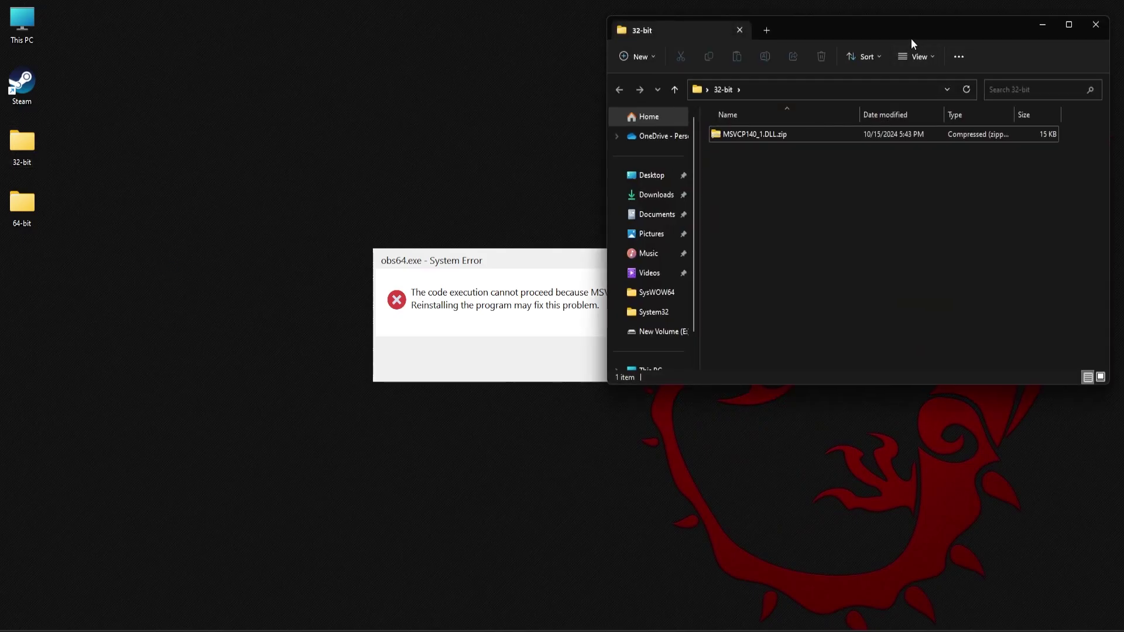
pyautogui.moveTo(912, 32); pyautogui.dragTo(361, 26)
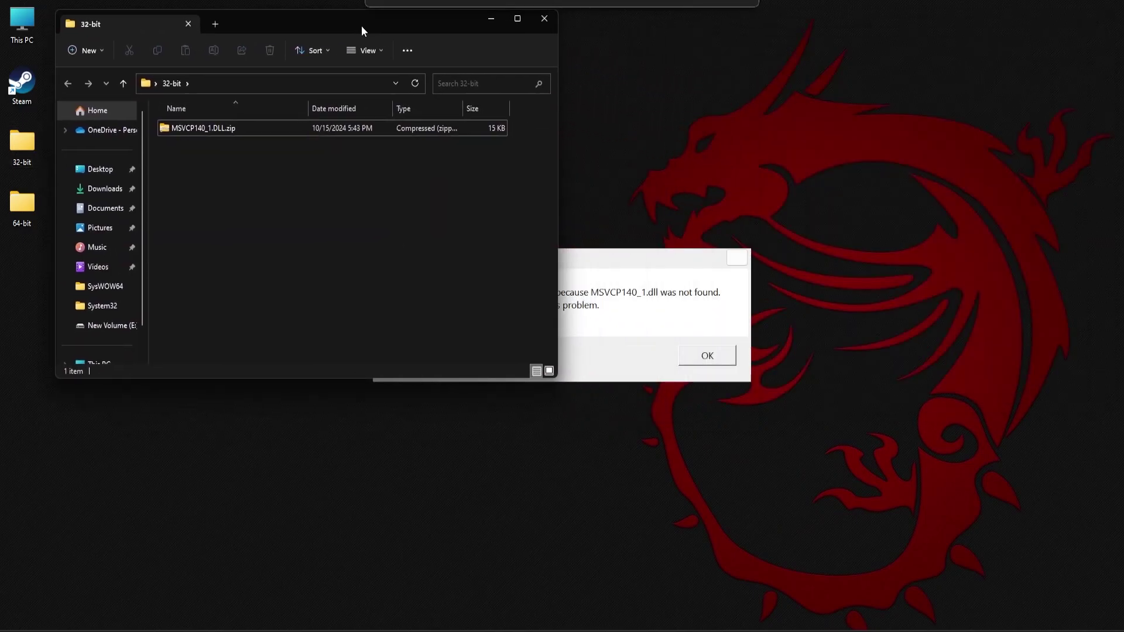
pyautogui.rightClick(181, 125)
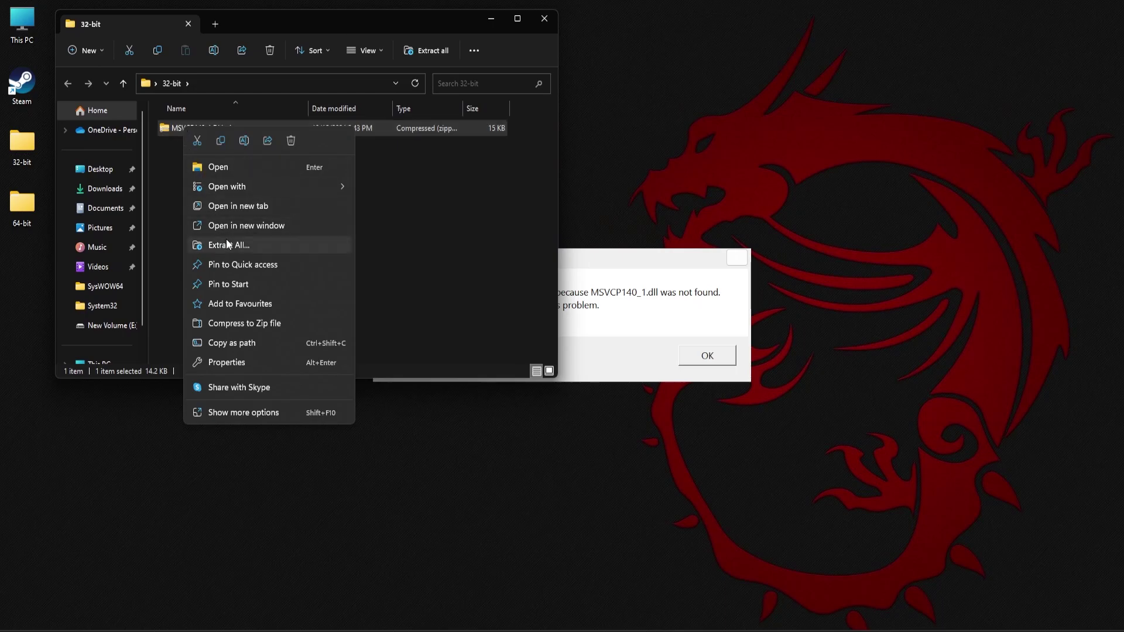
pyautogui.click(227, 244)
pyautogui.click(668, 441)
pyautogui.click(548, 22)
pyautogui.click(548, 22)
# Extract the 64-bit zip and place its extracted folder window lower left.
pyautogui.doubleClick(22, 205)
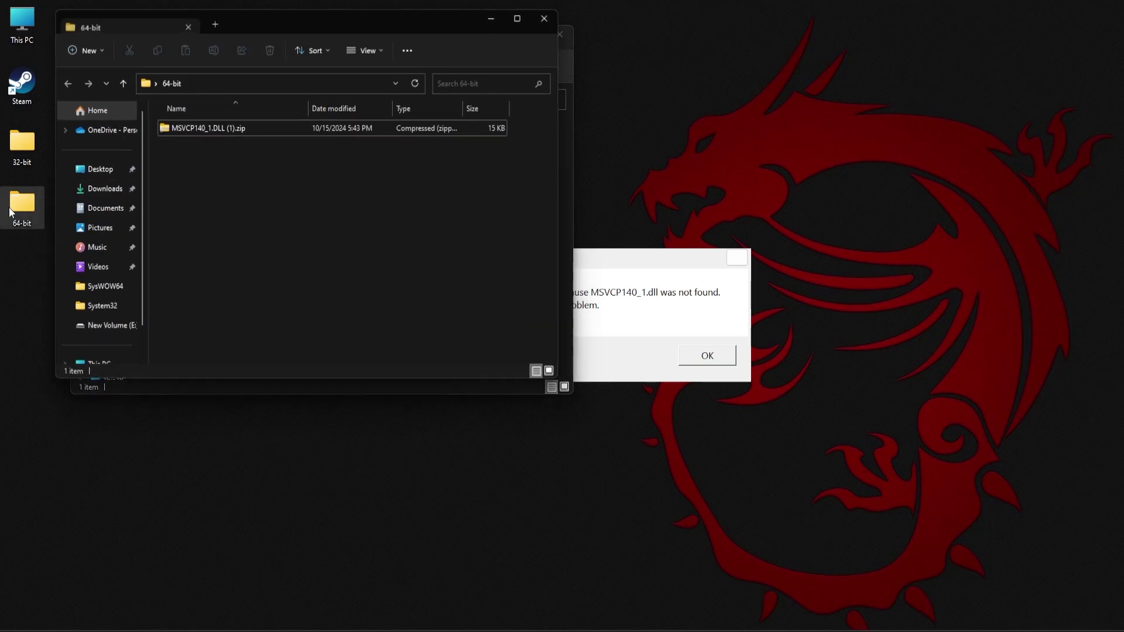
pyautogui.rightClick(212, 129)
pyautogui.click(266, 244)
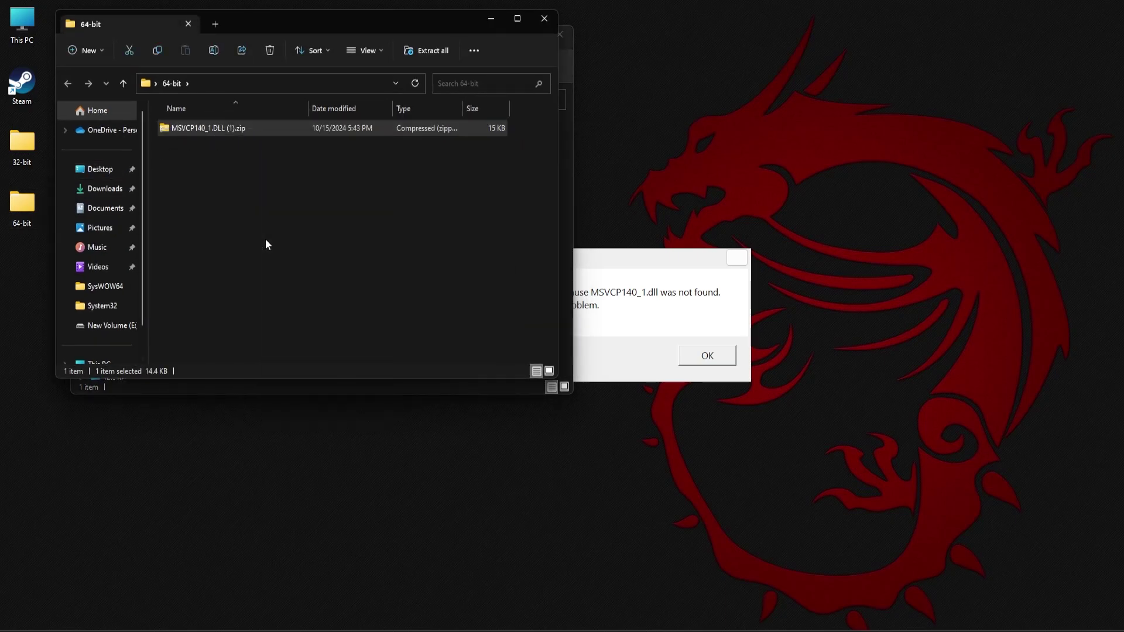
pyautogui.click(669, 439)
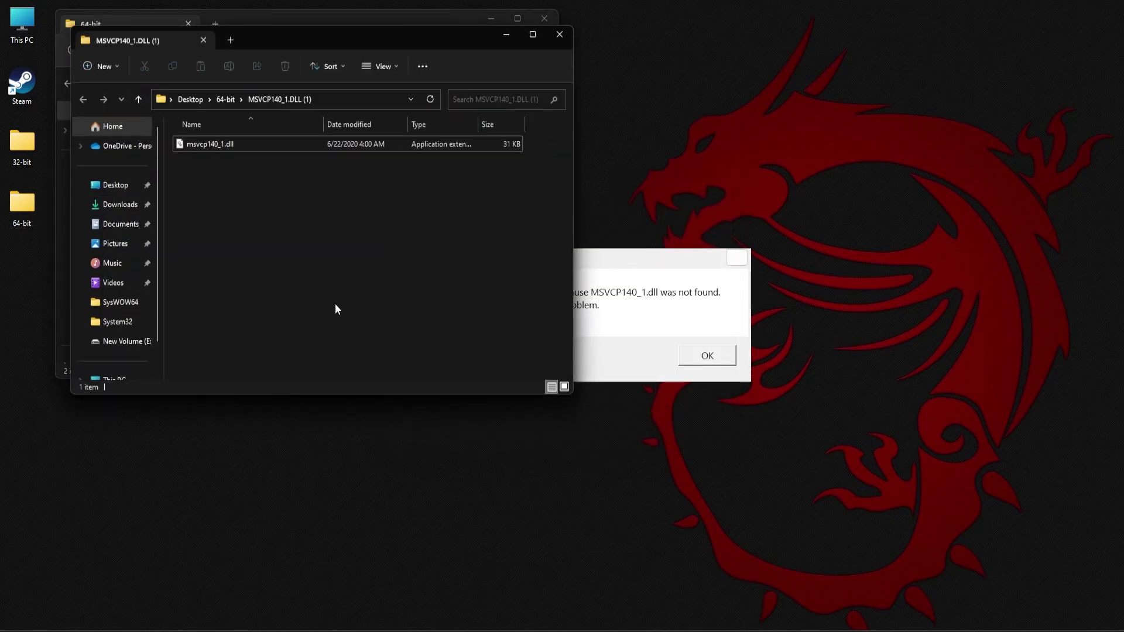
pyautogui.moveTo(308, 48); pyautogui.dragTo(338, 289)
pyautogui.click(543, 23)
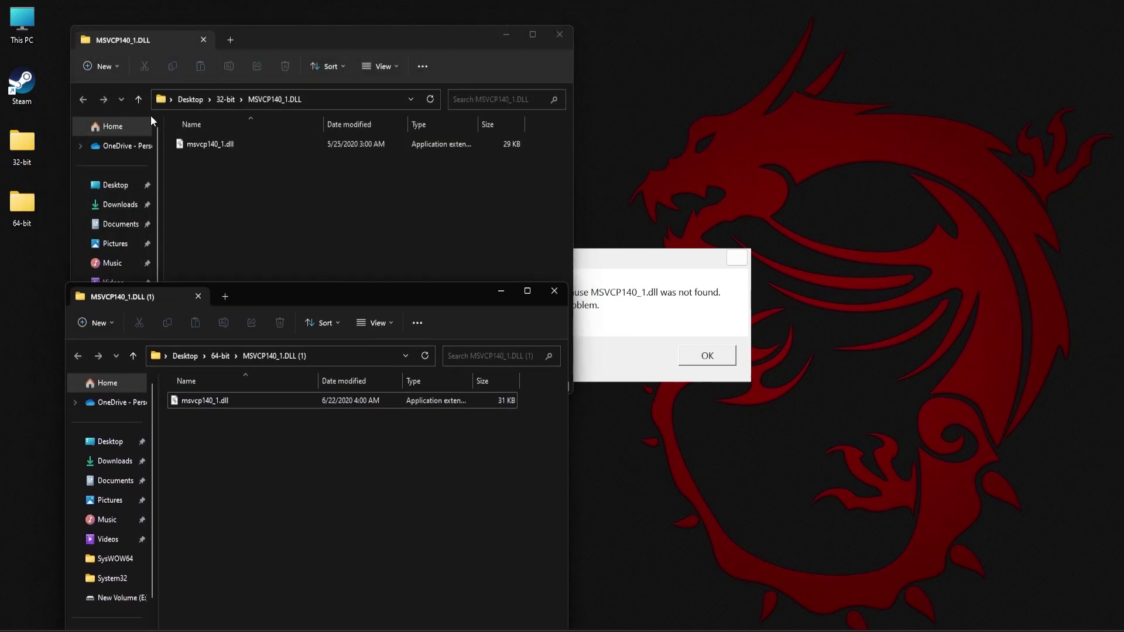
# Browse This PC to C:\Windows\System32 in a right-hand window and select the 64-bit msvcp140_1.dll.
pyautogui.doubleClick(25, 27)
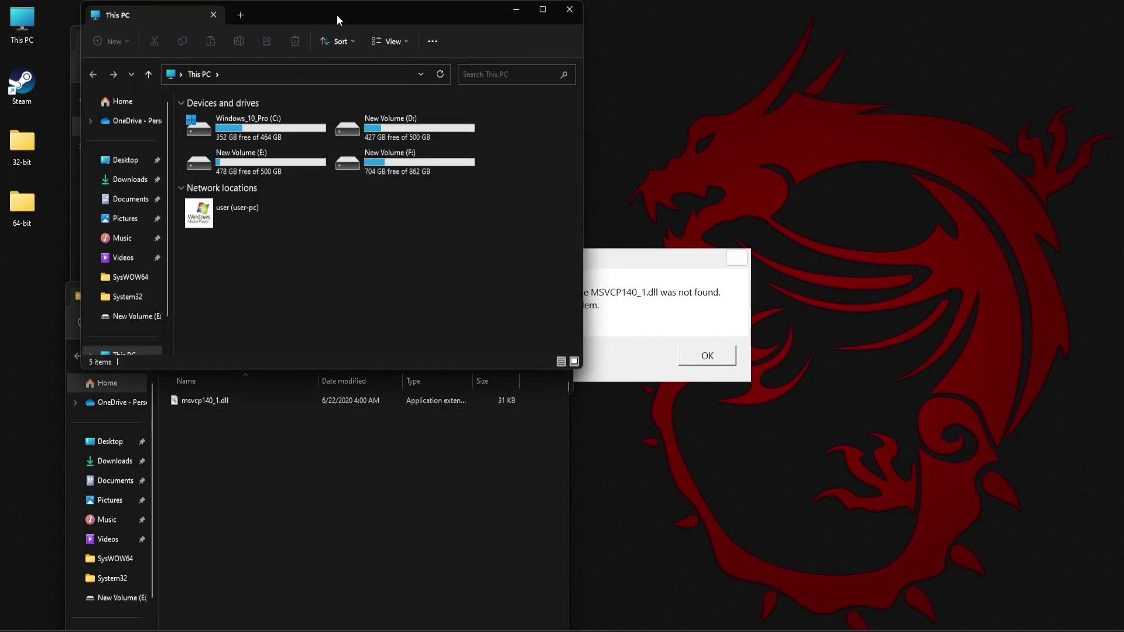
pyautogui.moveTo(336, 15); pyautogui.dragTo(859, 23)
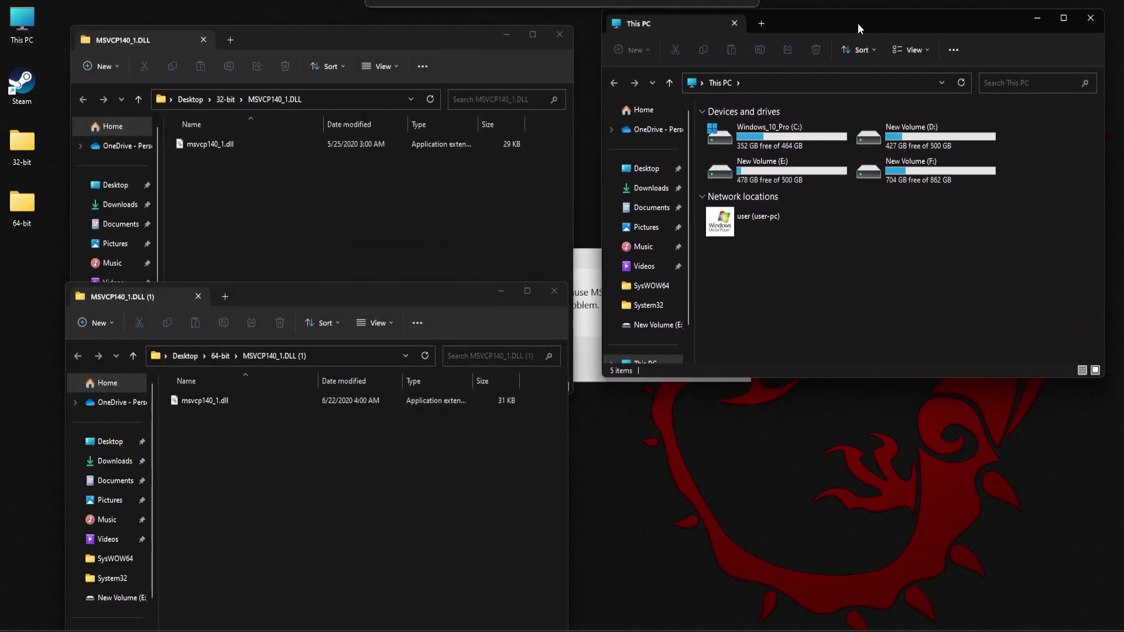
pyautogui.doubleClick(794, 135)
pyautogui.doubleClick(755, 335)
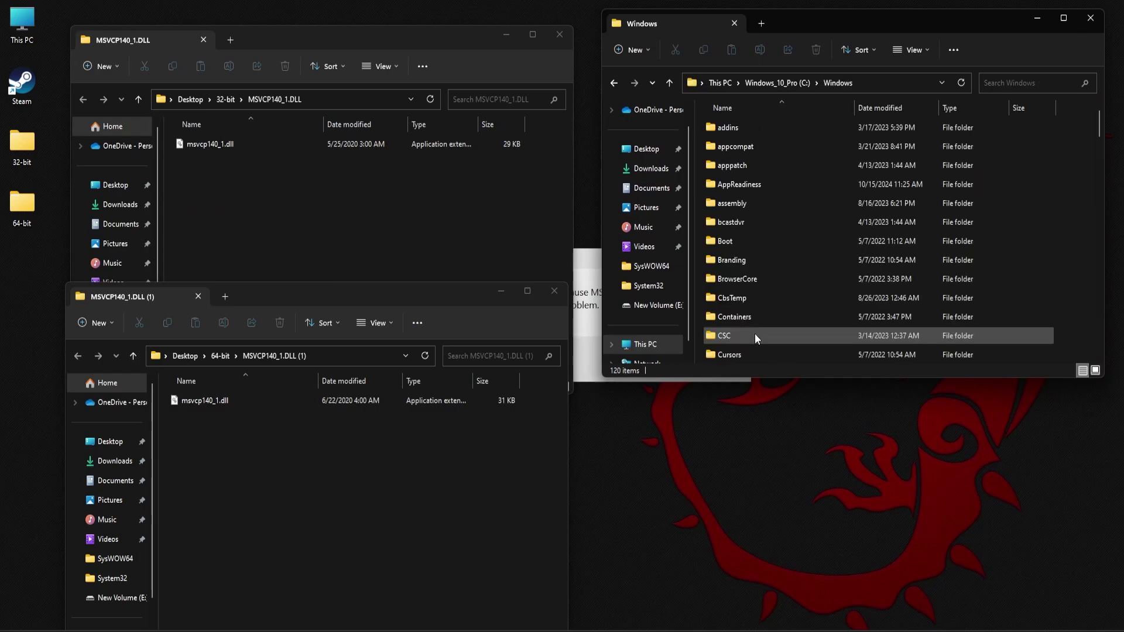
pyautogui.scroll(-12, 778, 221)
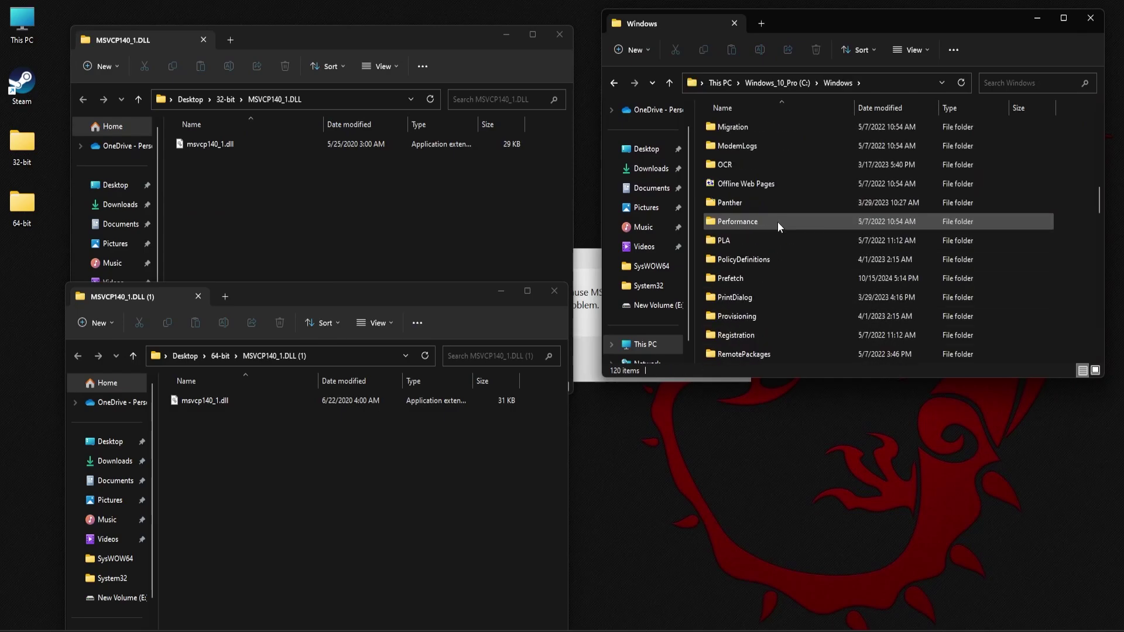
pyautogui.scroll(-5, 777, 223)
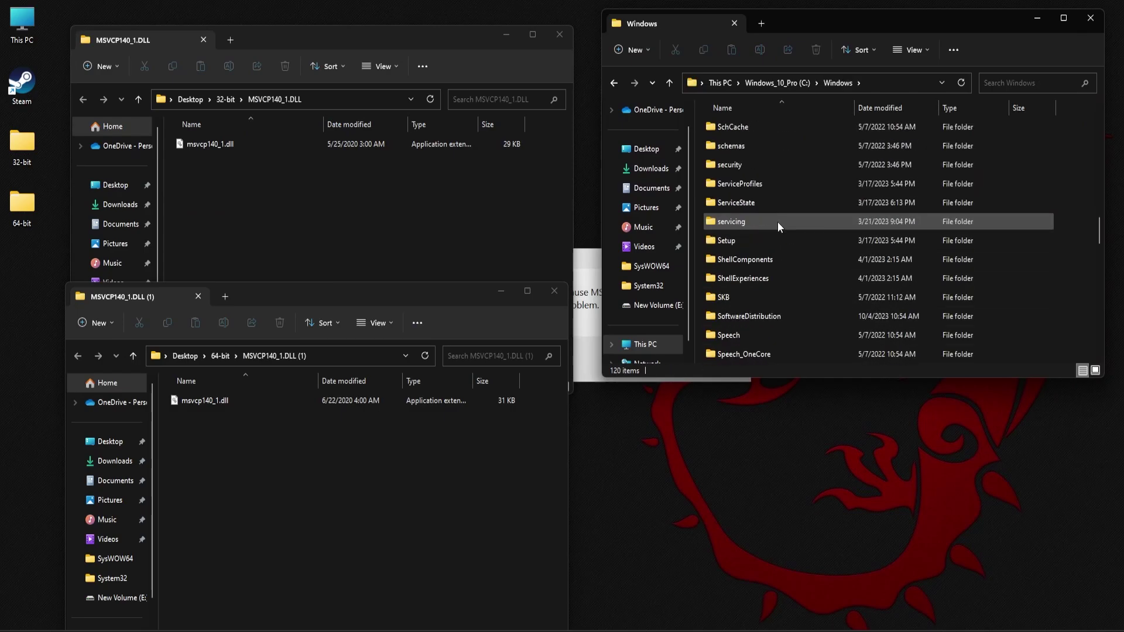
pyautogui.doubleClick(736, 282)
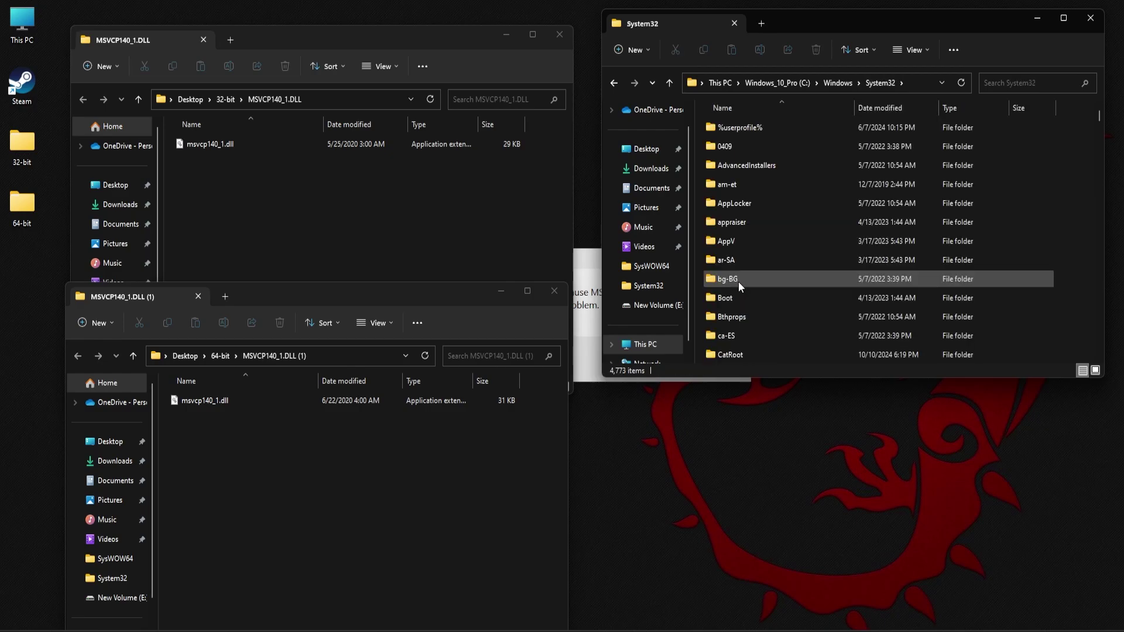
pyautogui.click(210, 403)
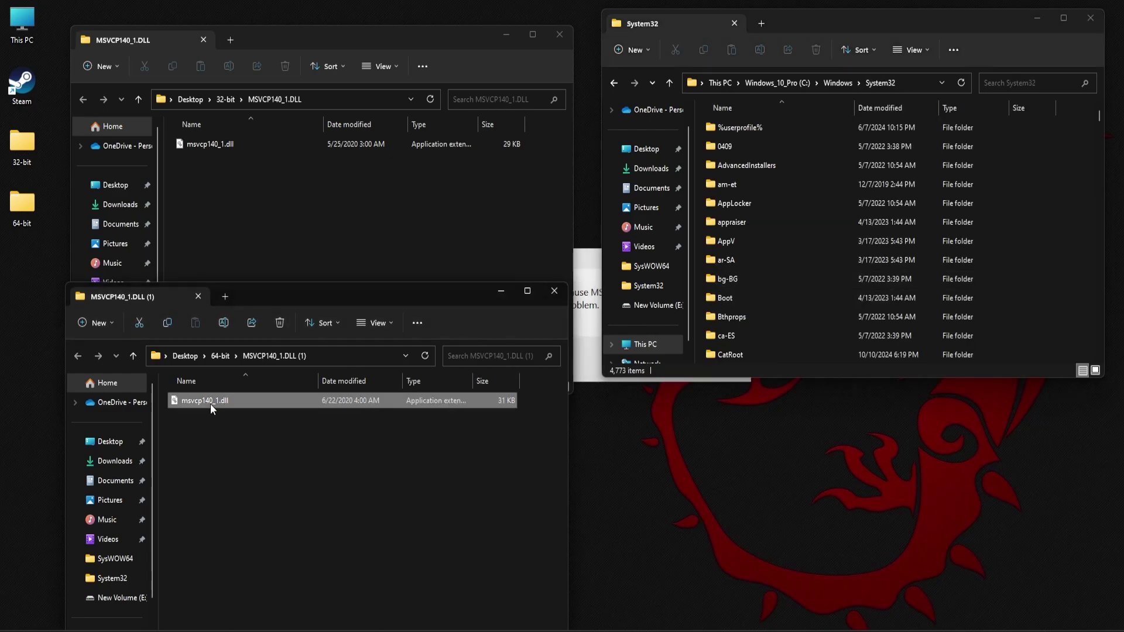
pyautogui.rightClick(1054, 207)
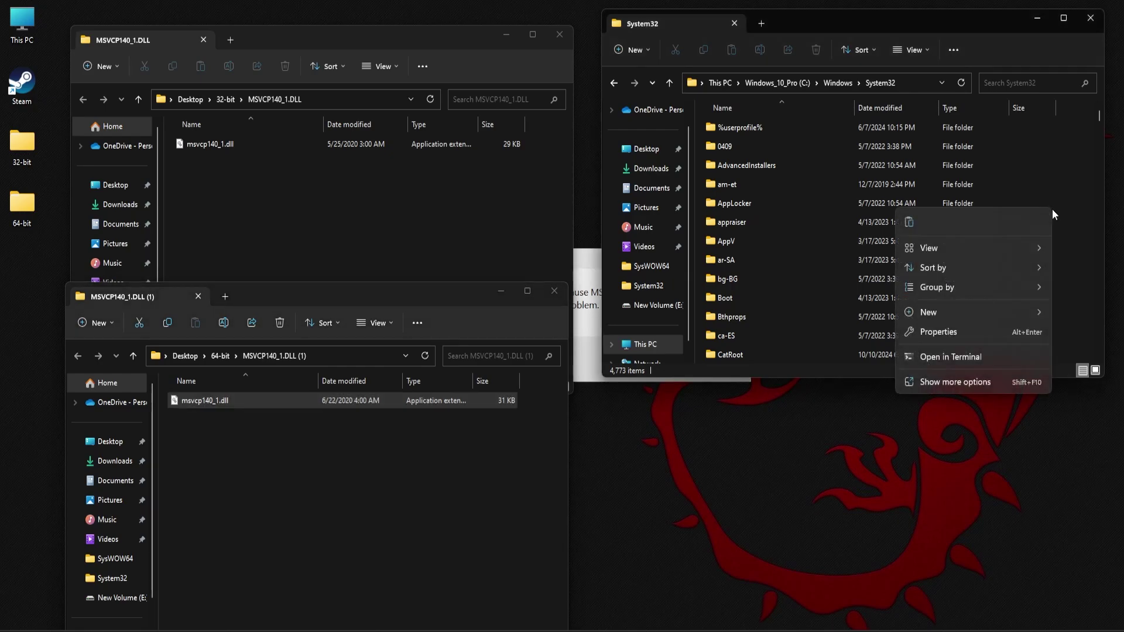
# Paste msvcp140_1.dll into System32, replacing the existing copy, and open SysWOW64 beside the 32-bit folder.
pyautogui.click(911, 223)
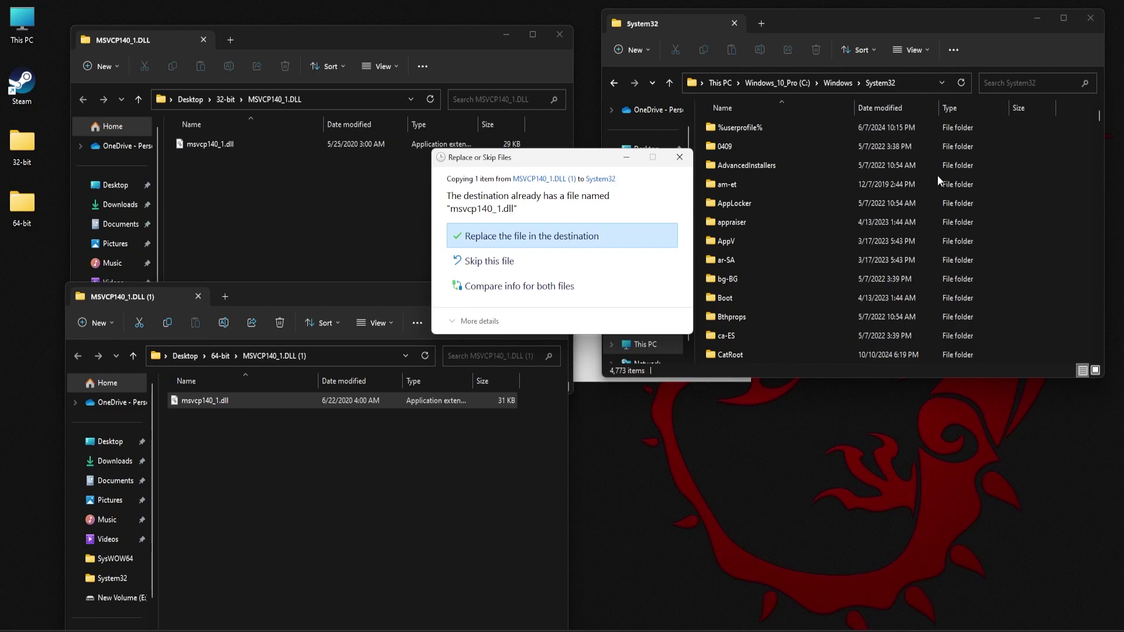
pyautogui.click(689, 158)
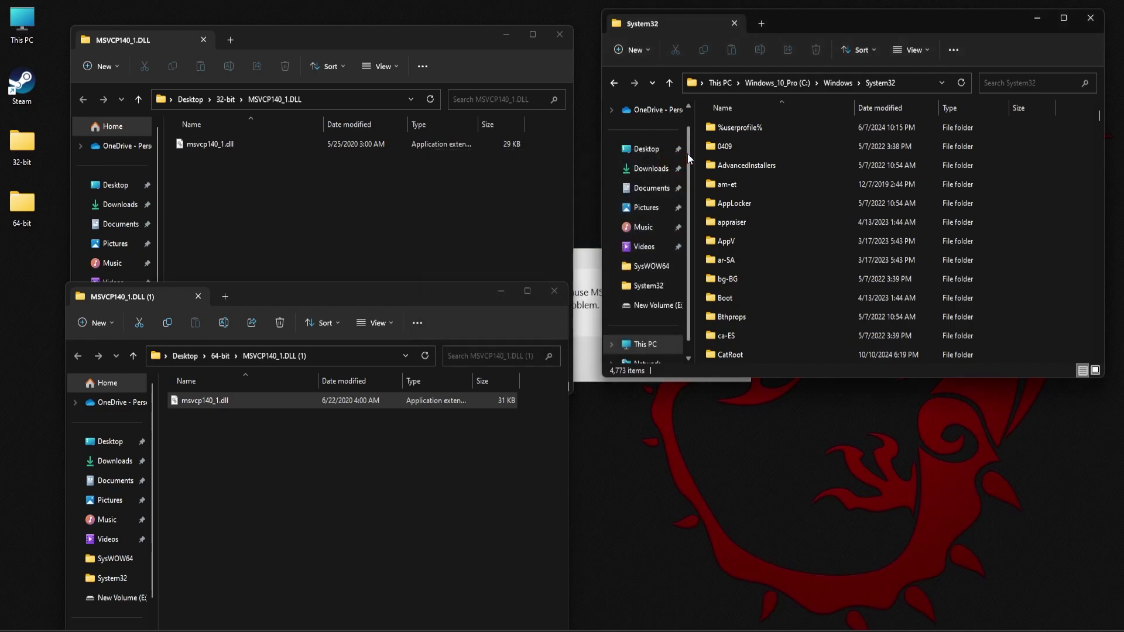
pyautogui.click(846, 85)
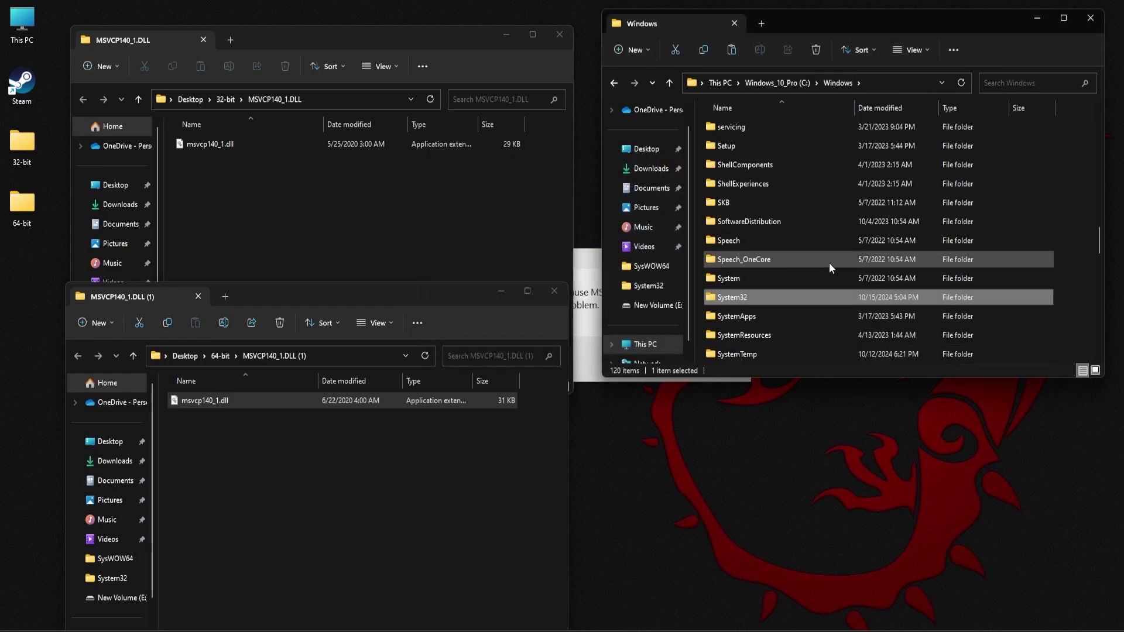
pyautogui.scroll(-1, 822, 267)
pyautogui.doubleClick(742, 316)
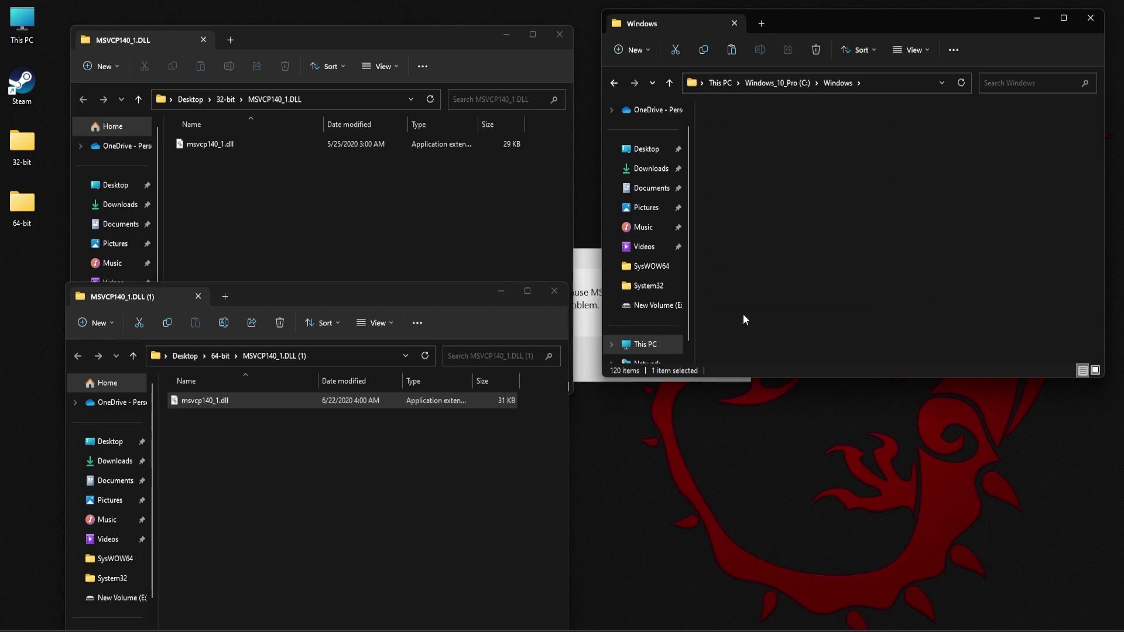
pyautogui.click(205, 145)
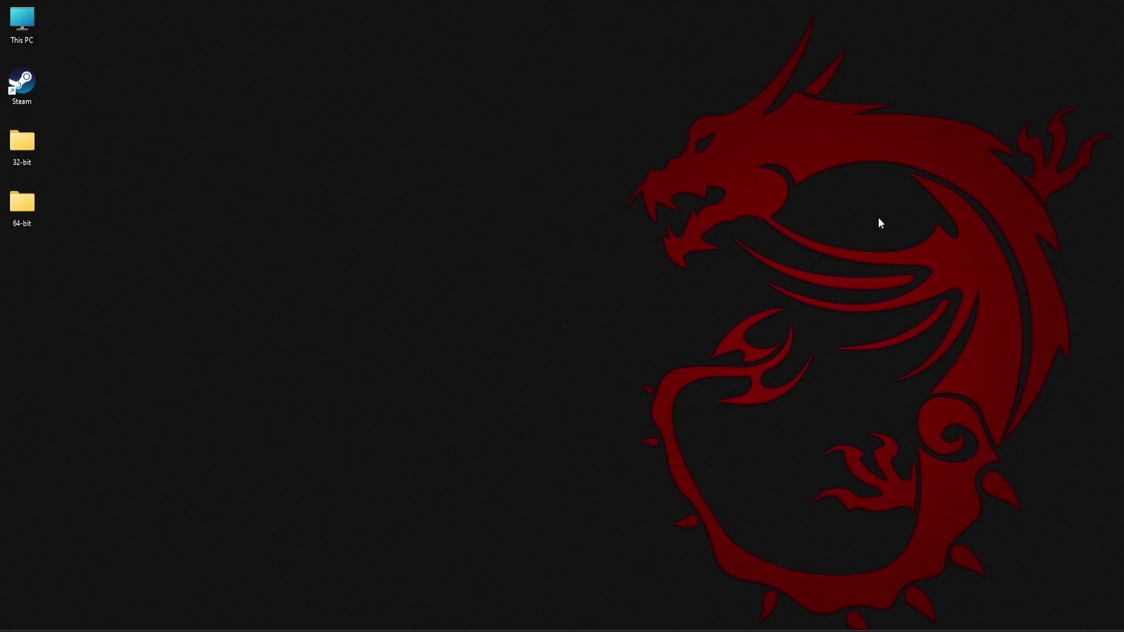
# Open Microsoft Learn's latest Visual C++ Redistributable download page in a new Chrome tab.
pyautogui.hotkey('alt', 'Tab')
pyautogui.click(171, 12)
pyautogui.hotkey('ctrl', 'v')
pyautogui.press('Return')
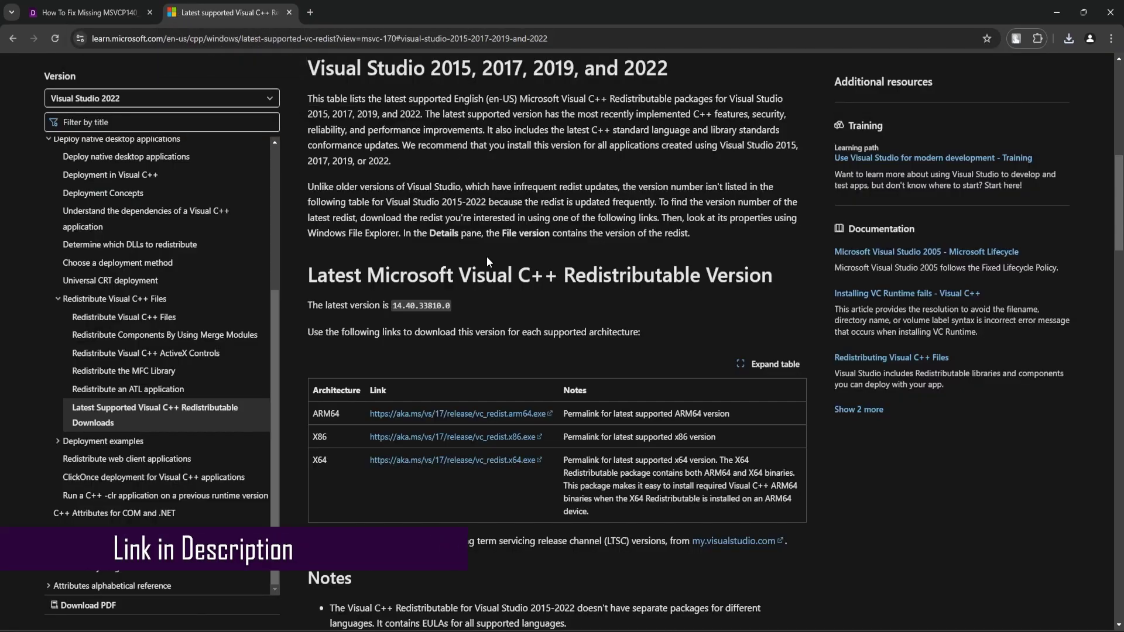
pyautogui.scroll(-1, 485, 255)
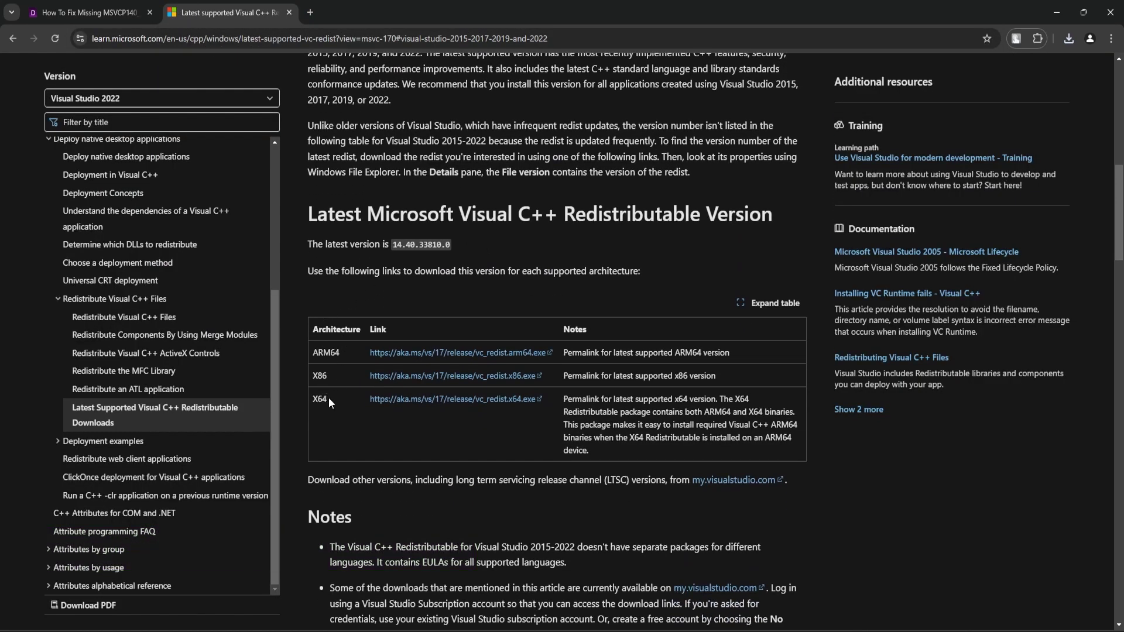
# Save VC_redist.x86.exe and VC_redist.x64.exe into Downloads.
pyautogui.click(399, 380)
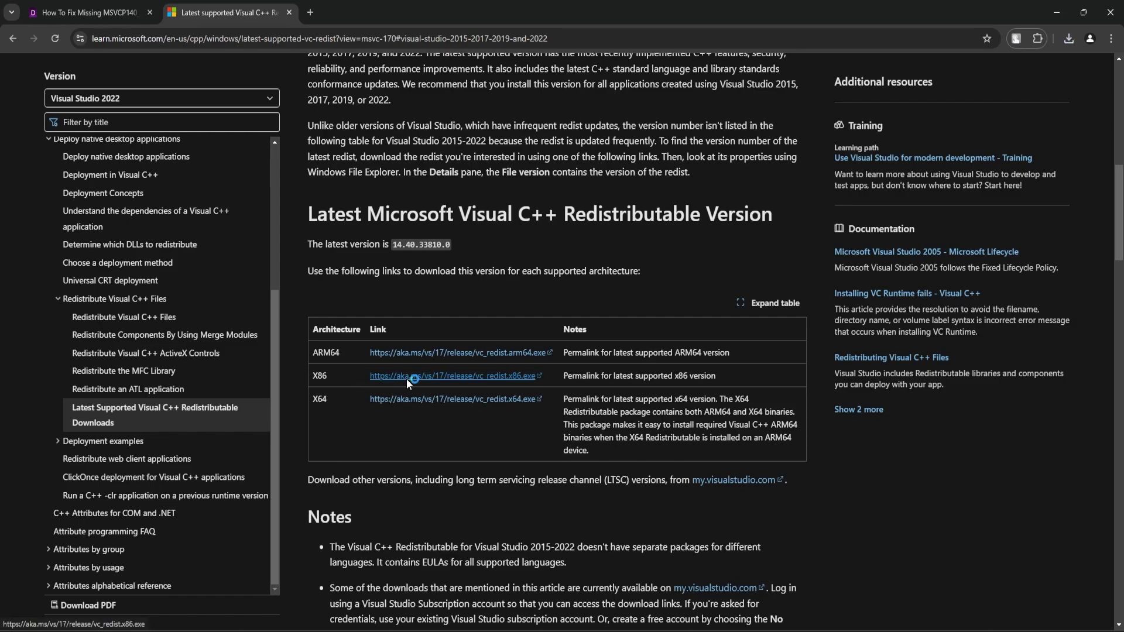
pyautogui.click(542, 379)
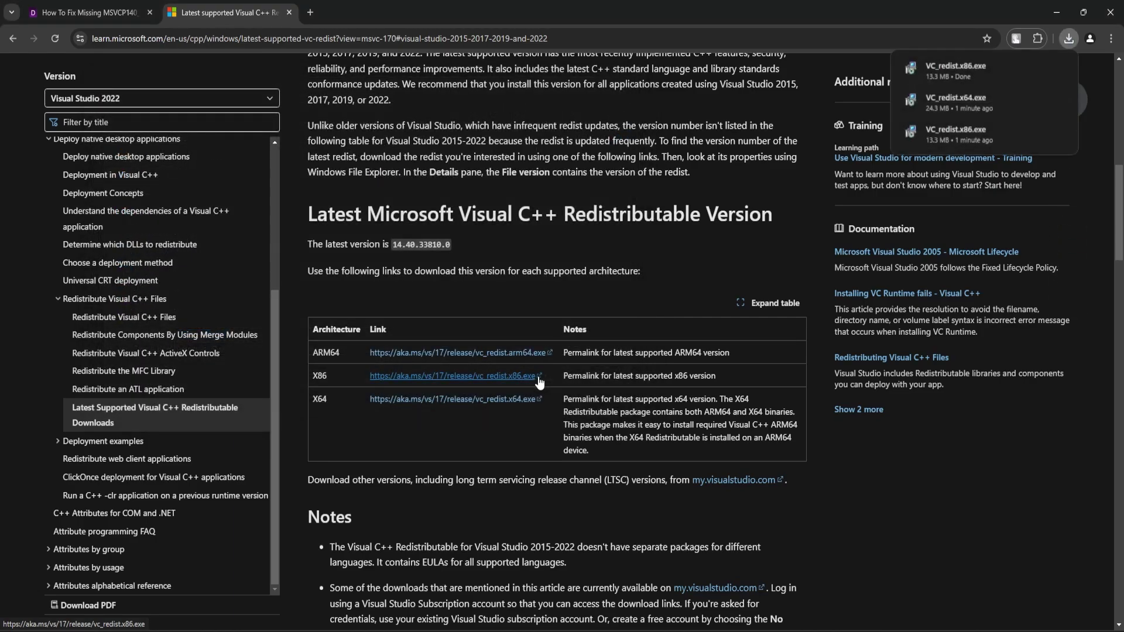
pyautogui.click(470, 399)
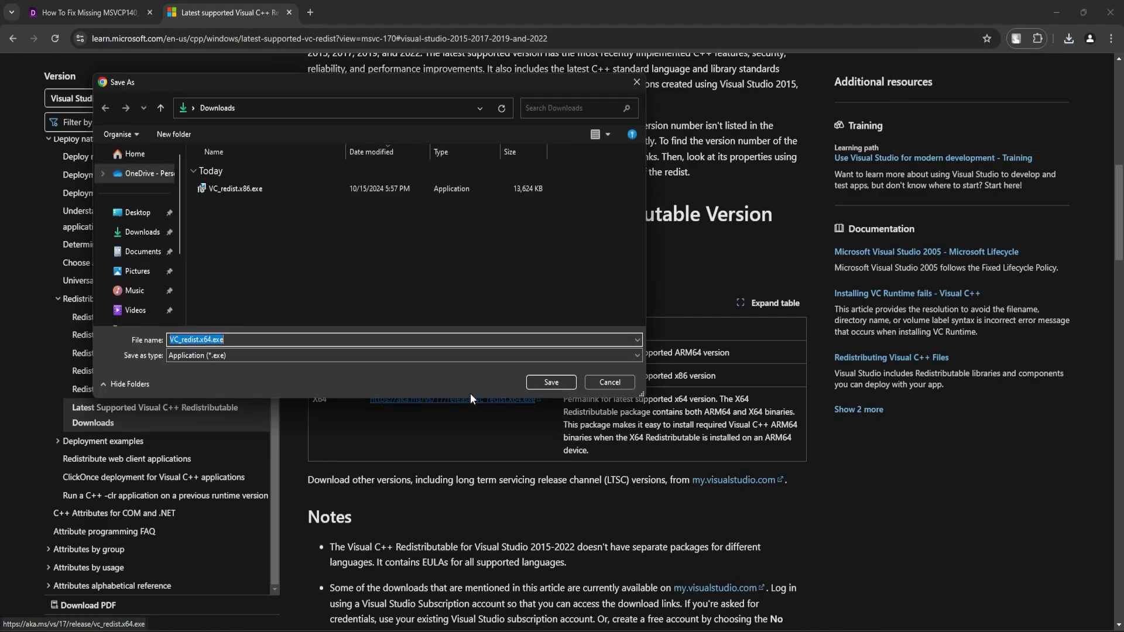
pyautogui.click(557, 381)
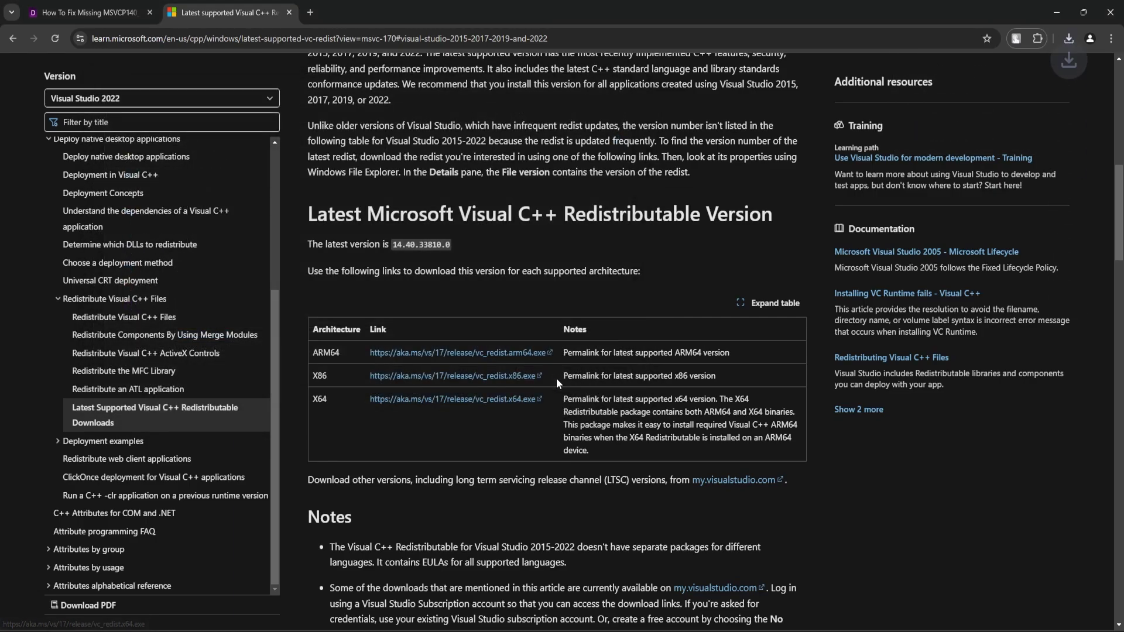
# Show the downloaded VC_redist.x64.exe in the Downloads folder.
pyautogui.click(1070, 38)
pyautogui.click(1029, 93)
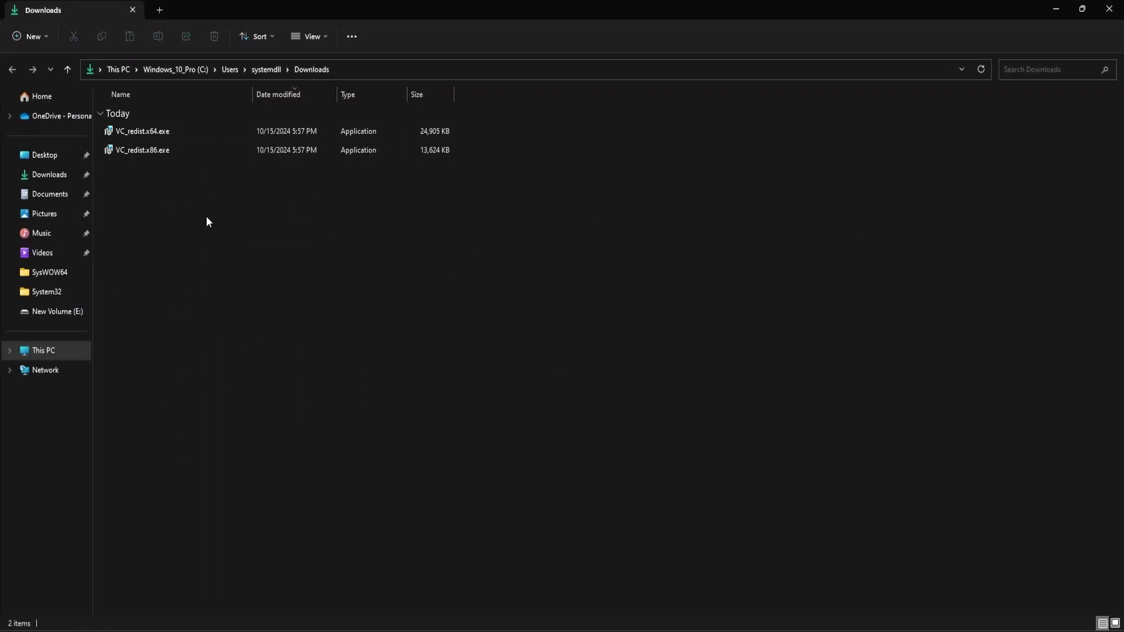
pyautogui.click(155, 134)
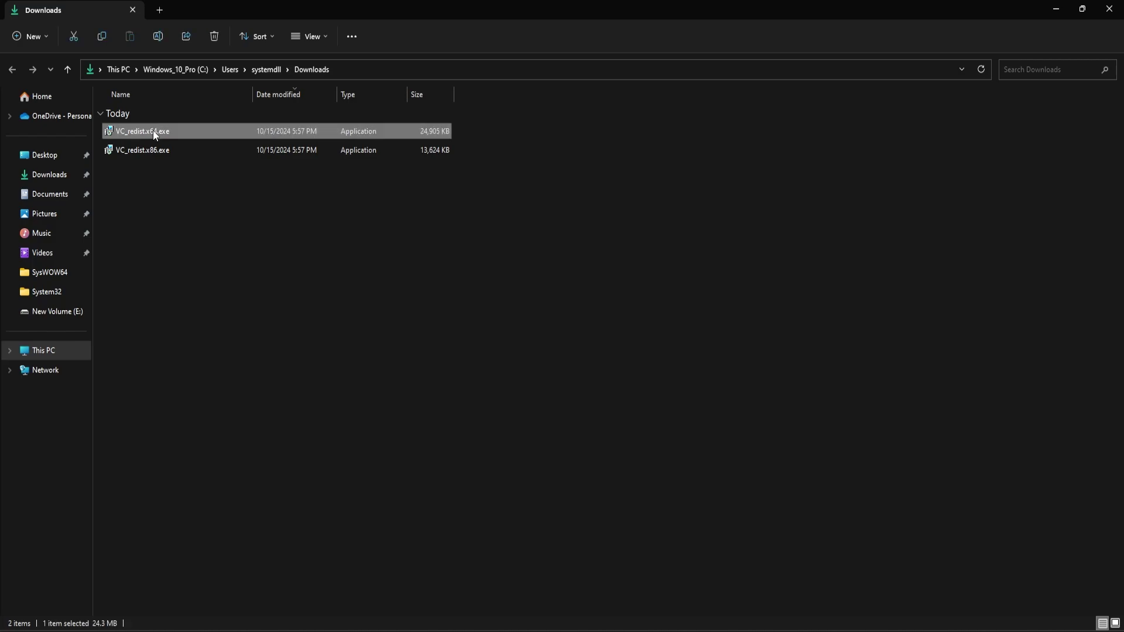
# Install Visual C++ 2015-2022 Redistributable (x64) 14.40.33816 as administrator, accepting the license.
pyautogui.rightClick(154, 134)
pyautogui.click(184, 191)
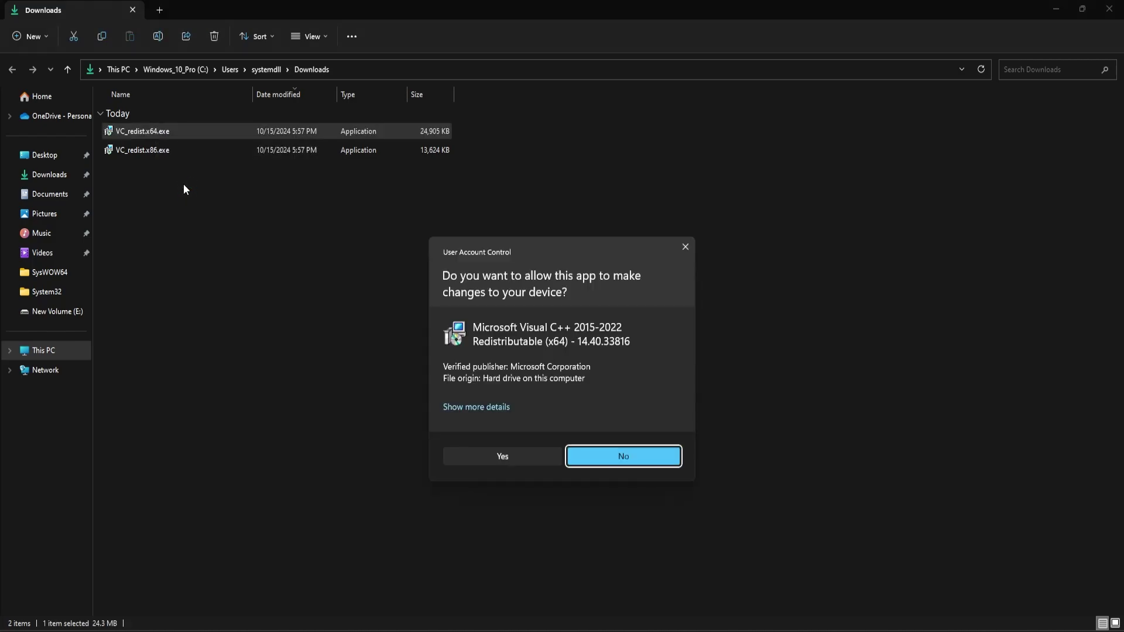
pyautogui.click(503, 457)
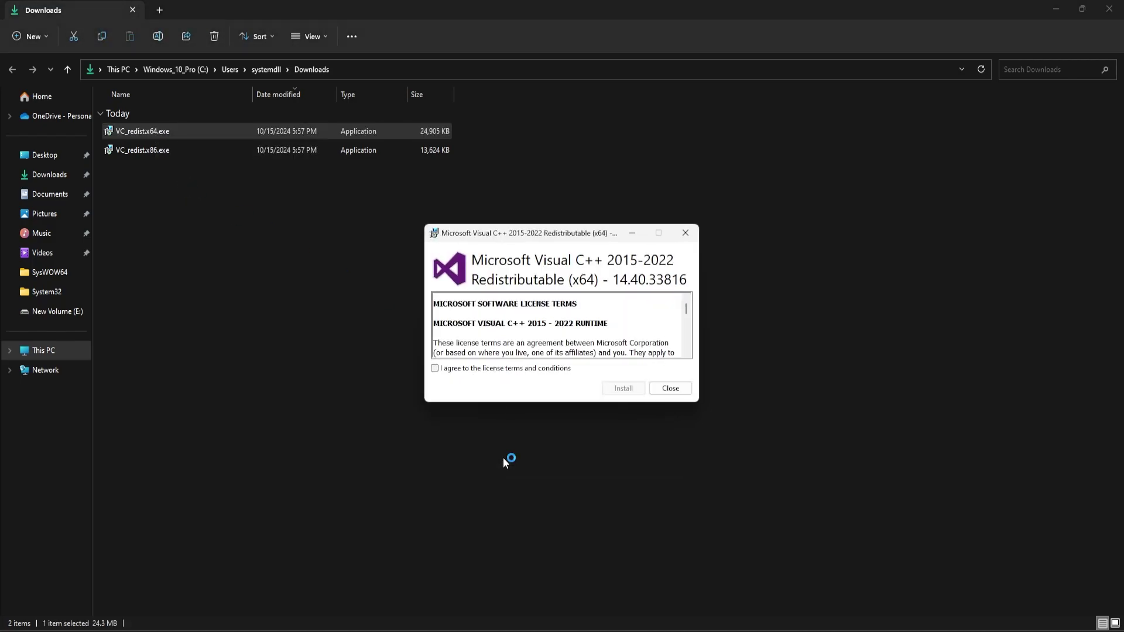
pyautogui.click(473, 369)
pyautogui.click(624, 390)
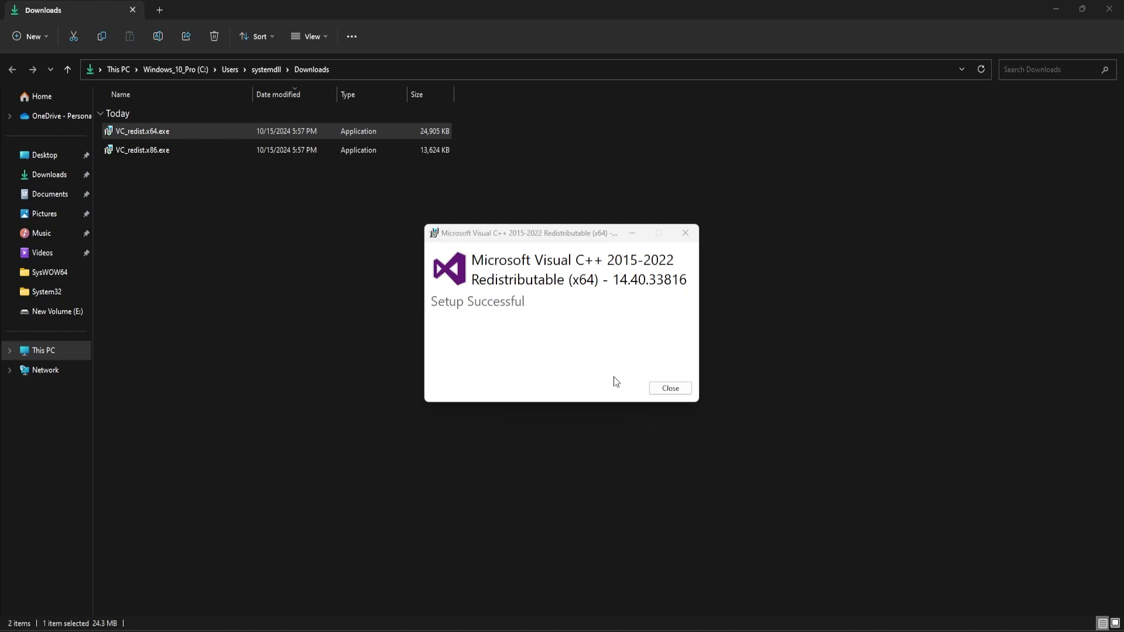
pyautogui.click(669, 389)
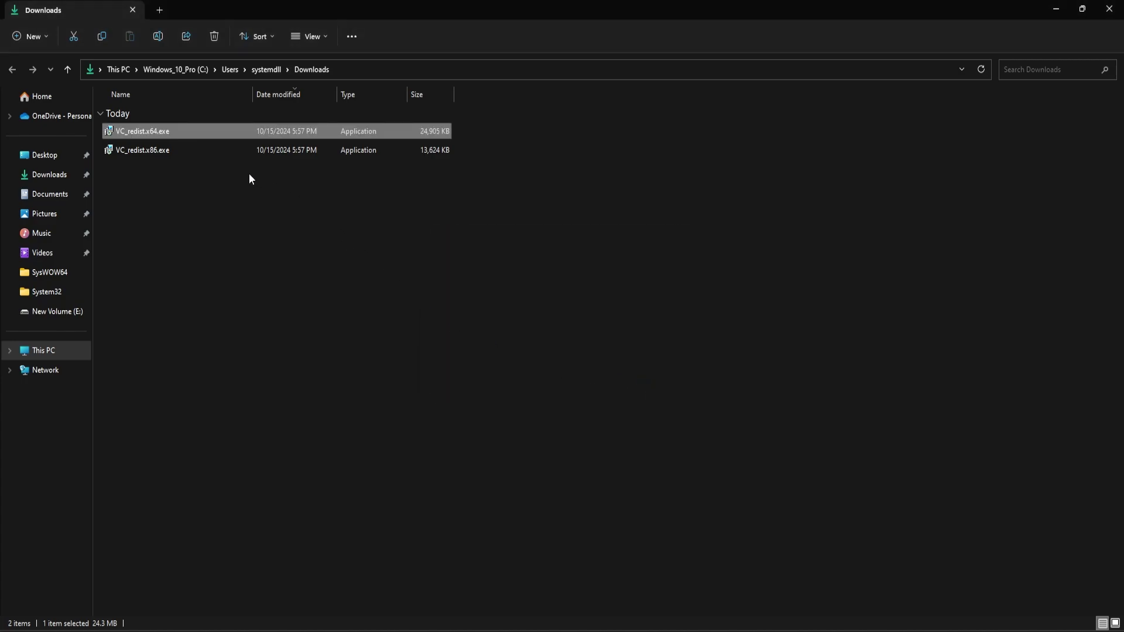
# Run VC_redist.x86.exe as administrator, accept the license terms and install the x86 redistributable.
pyautogui.rightClick(153, 152)
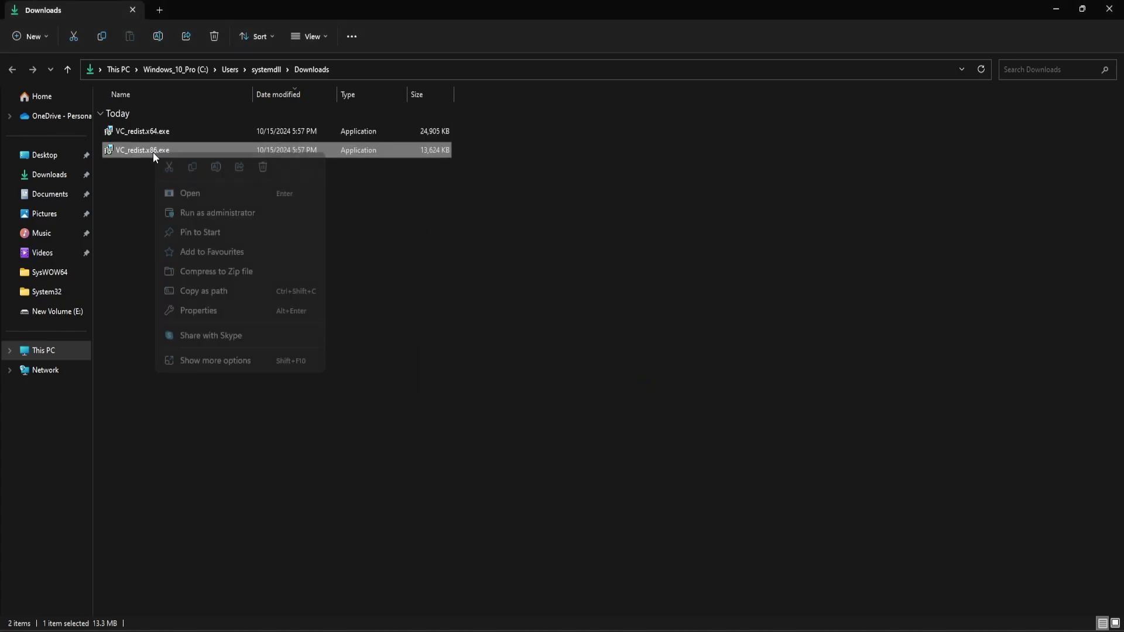
pyautogui.click(200, 213)
pyautogui.click(501, 457)
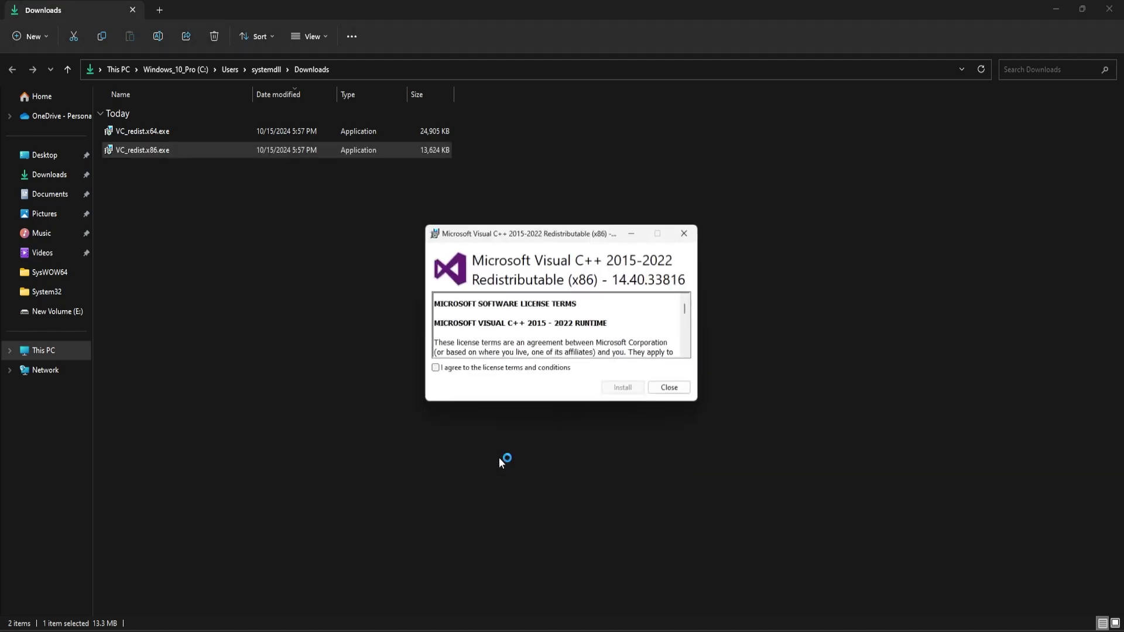
pyautogui.click(527, 370)
pyautogui.click(612, 387)
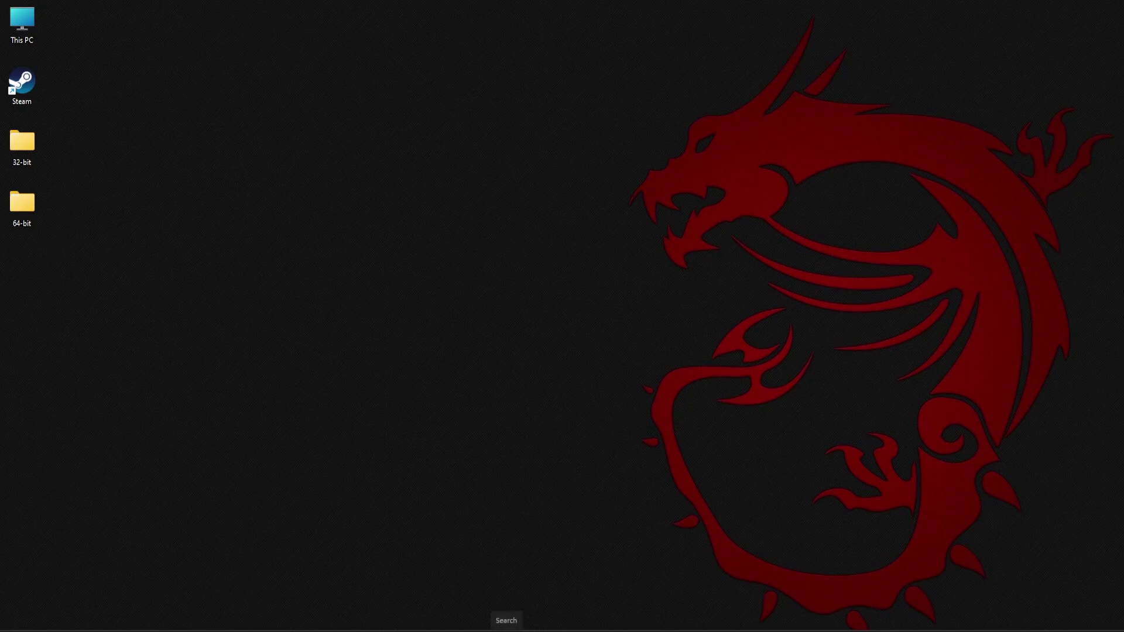
pyautogui.click(507, 629)
pyautogui.click(515, 228)
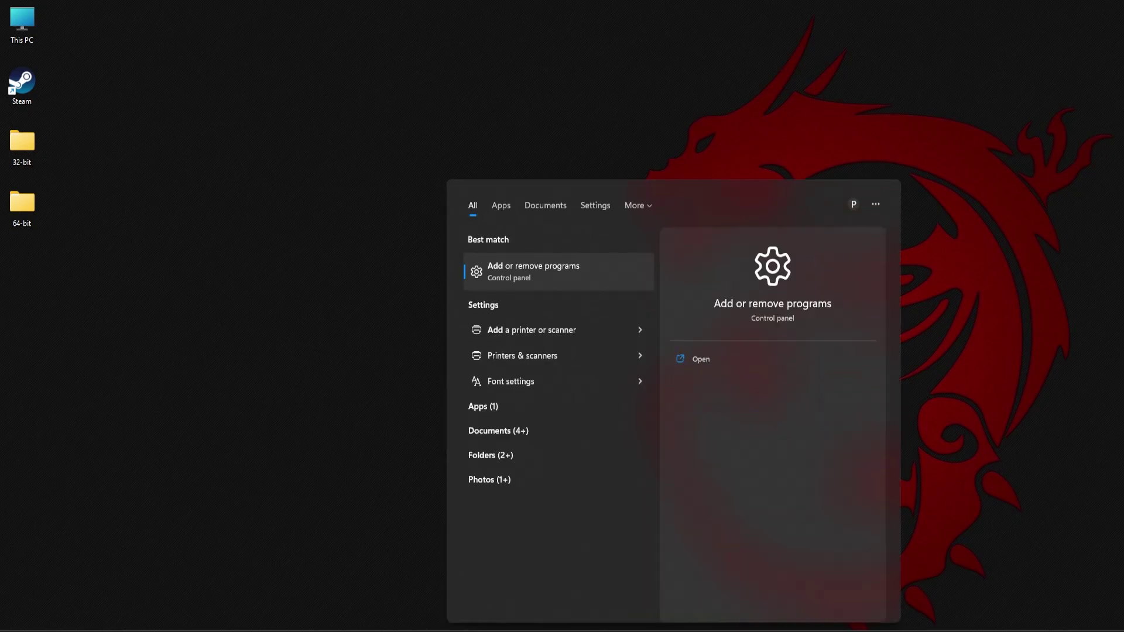
pyautogui.click(548, 266)
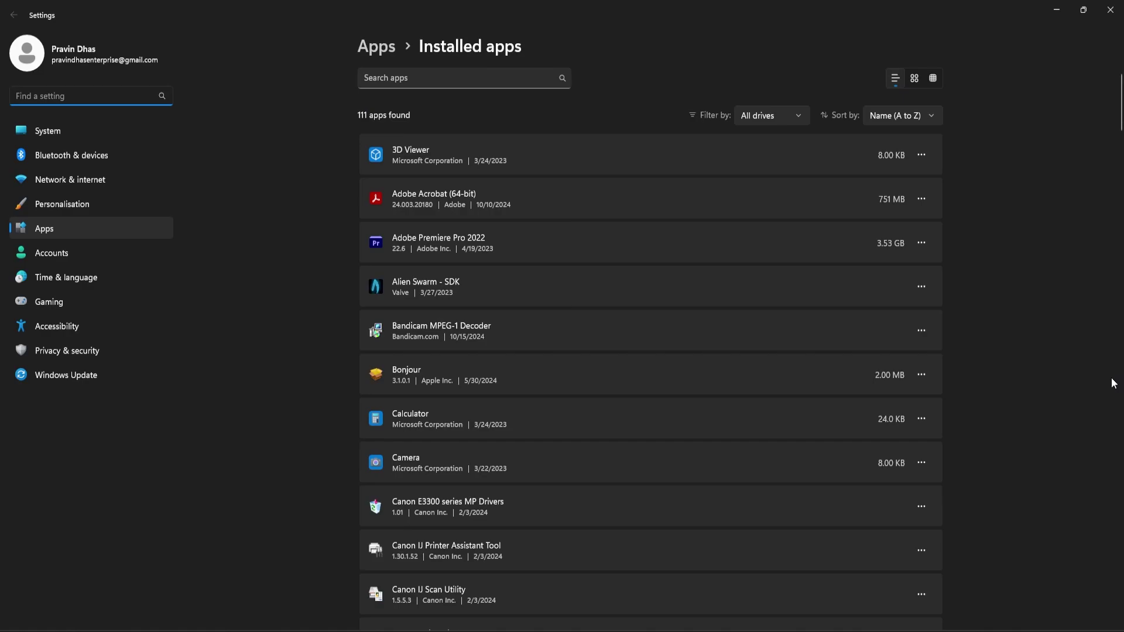
pyautogui.click(417, 76)
pyautogui.write('obs')
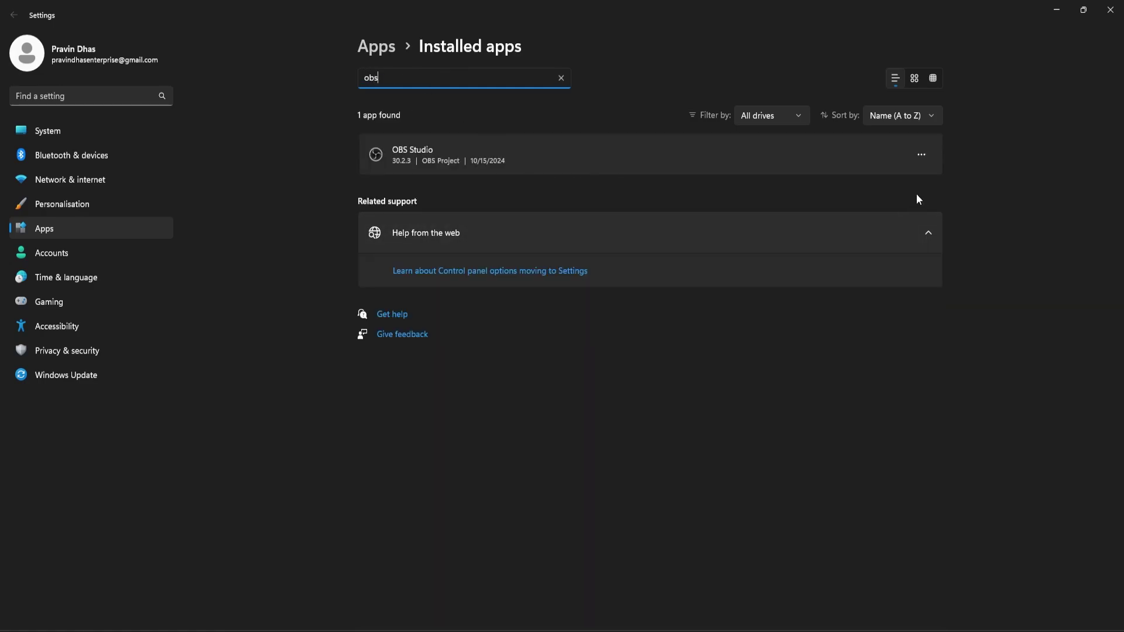
pyautogui.click(925, 156)
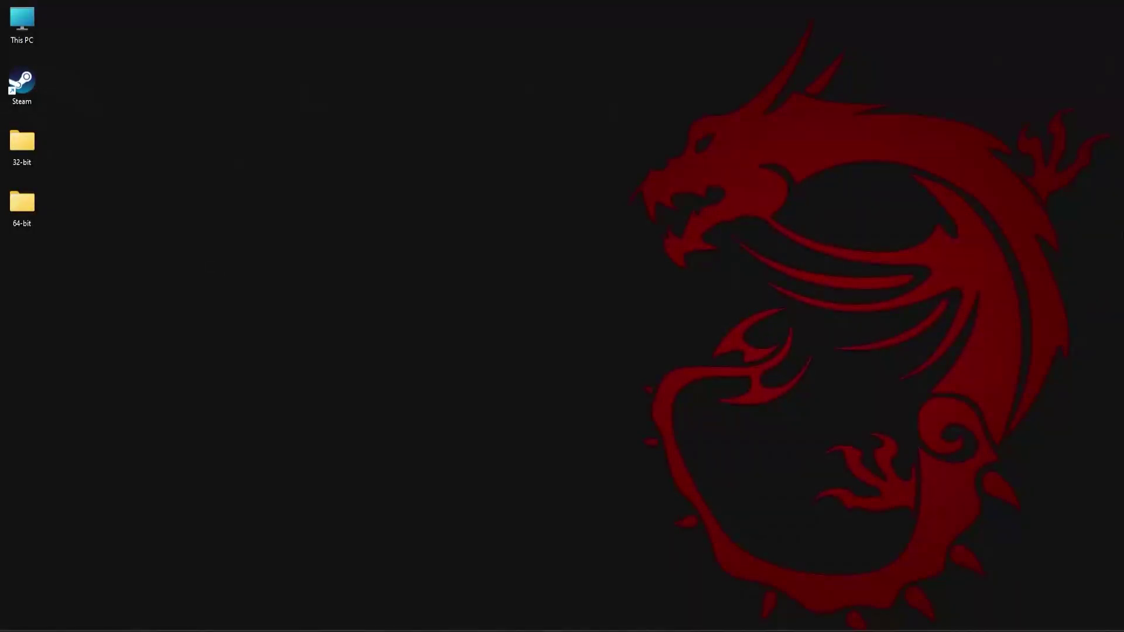
# Open Settings via Windows search and check for updates on the Windows Update page.
pyautogui.click(491, 628)
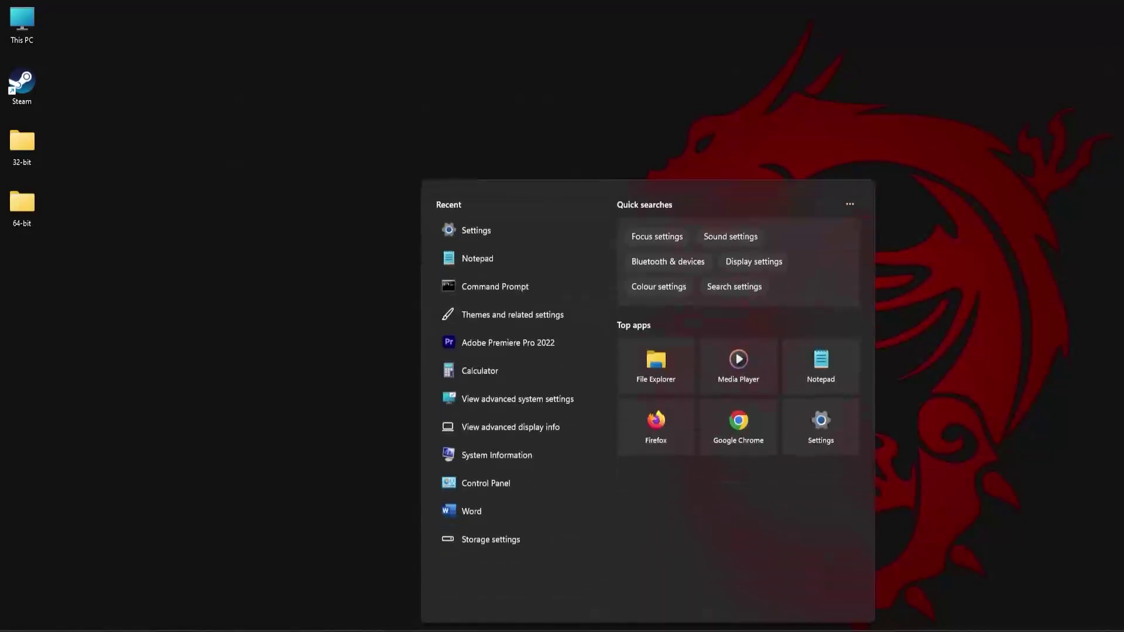
pyautogui.write('settings')
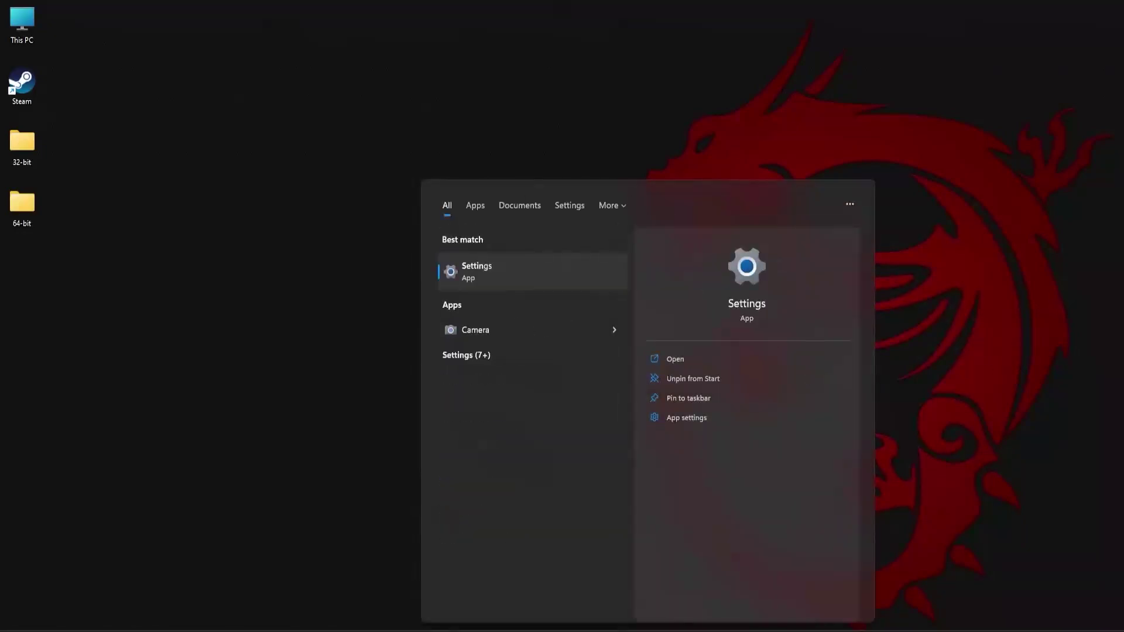
pyautogui.click(490, 261)
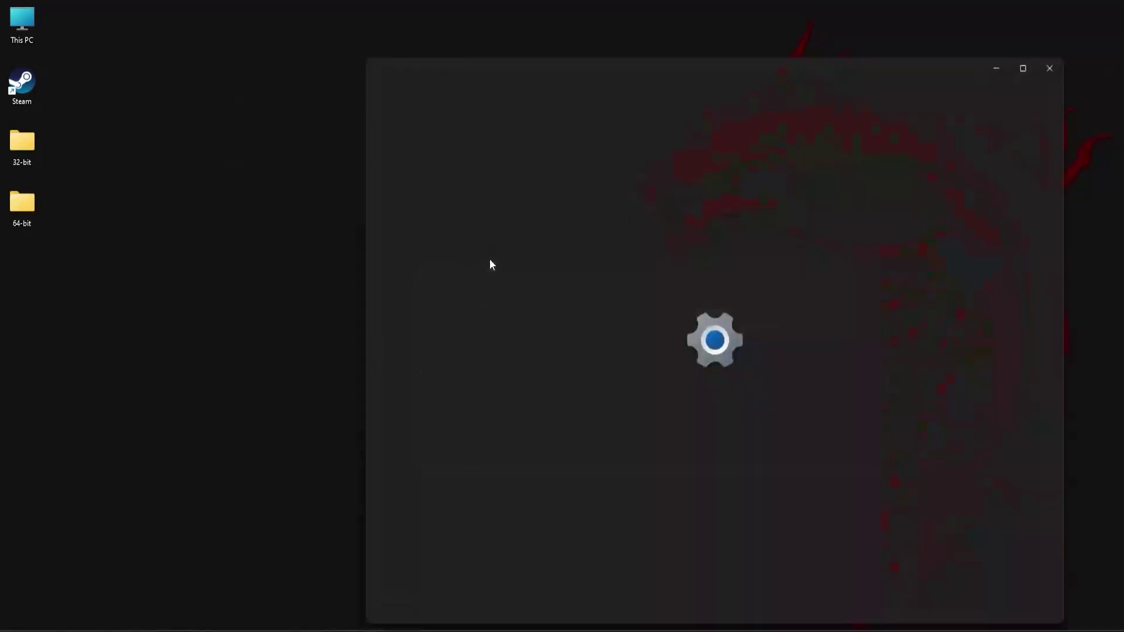
pyautogui.click(427, 433)
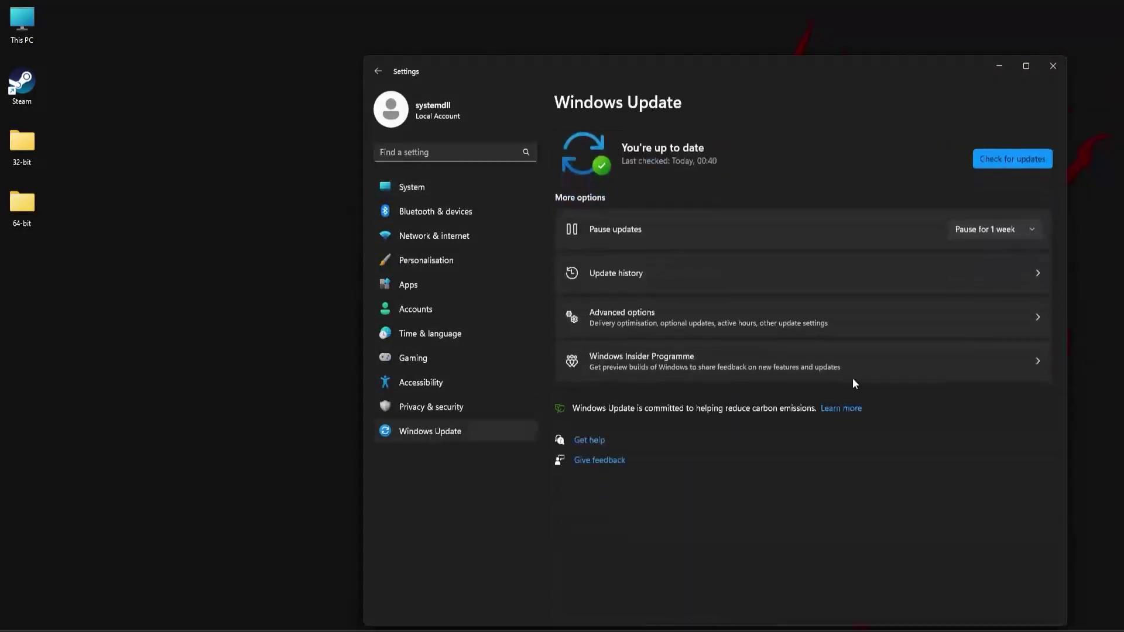
pyautogui.click(1013, 166)
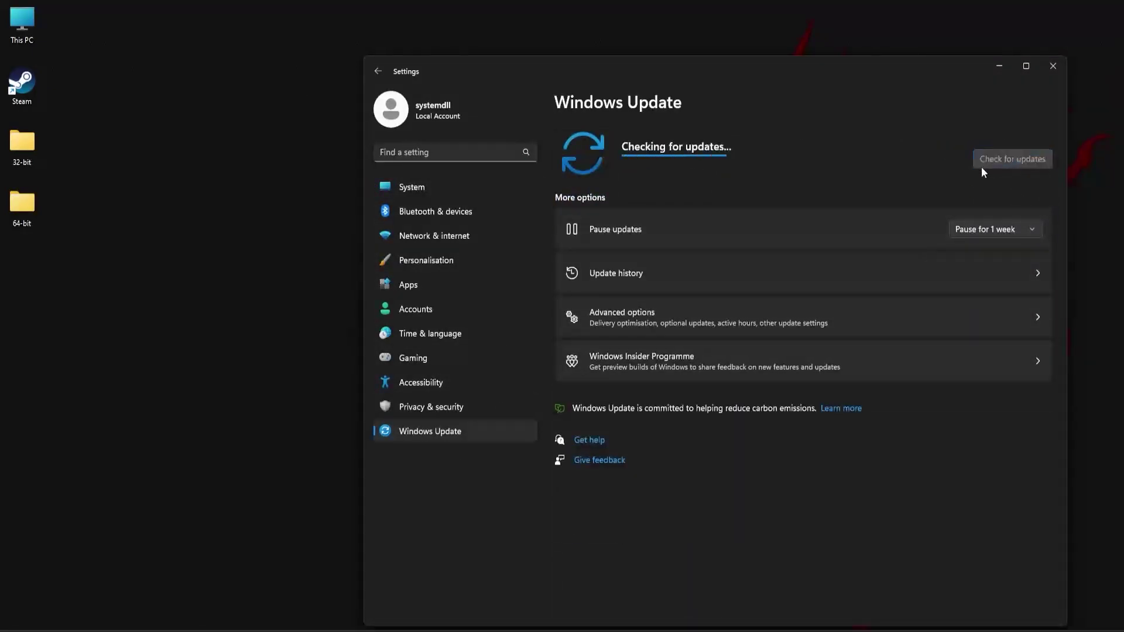